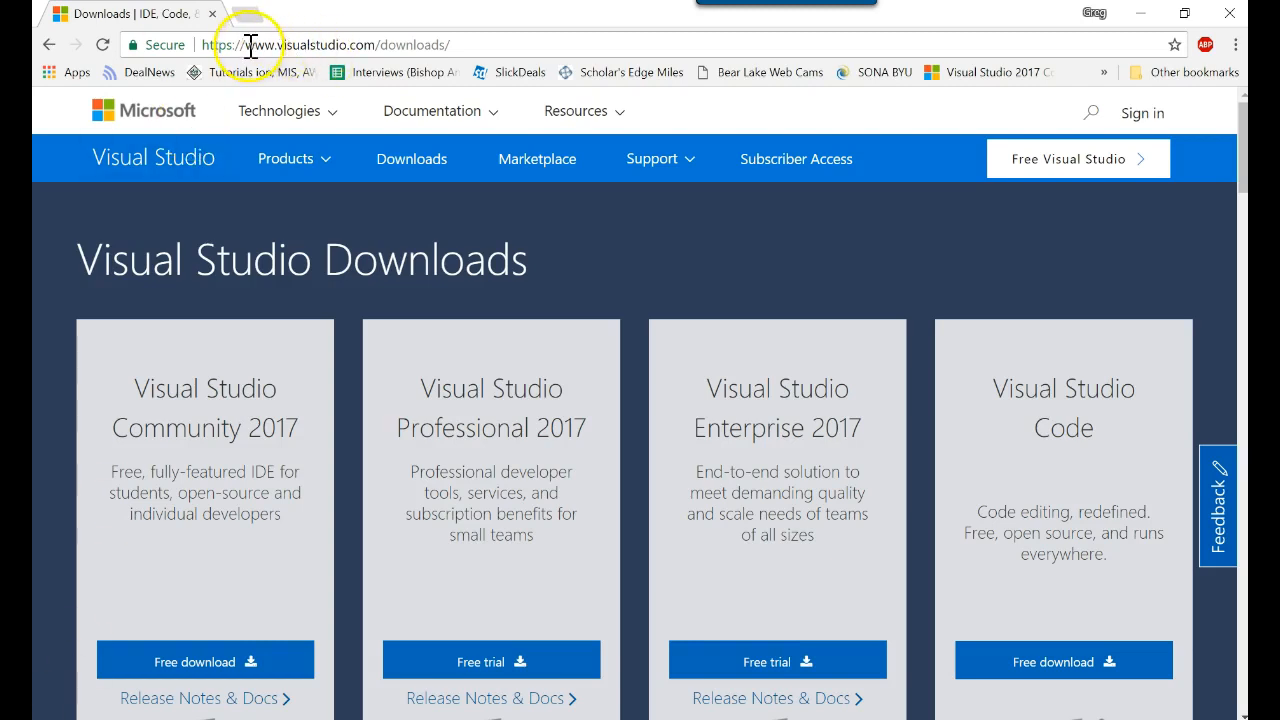
# - Download the free Visual Studio Community 2017 installer from the Visual Studio Downloads page
pyautogui.moveTo(247, 45); pyautogui.dragTo(457, 42)
pyautogui.click(563, 251)
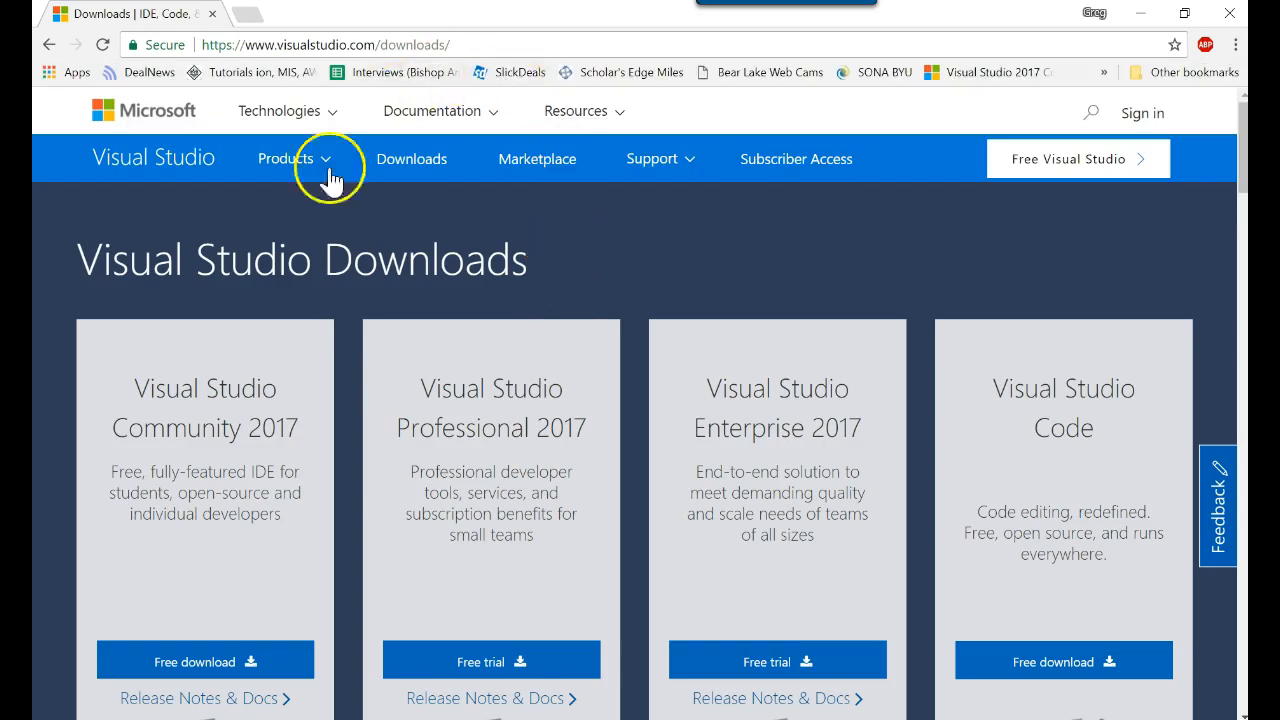
pyautogui.scroll(-2, 229, 434)
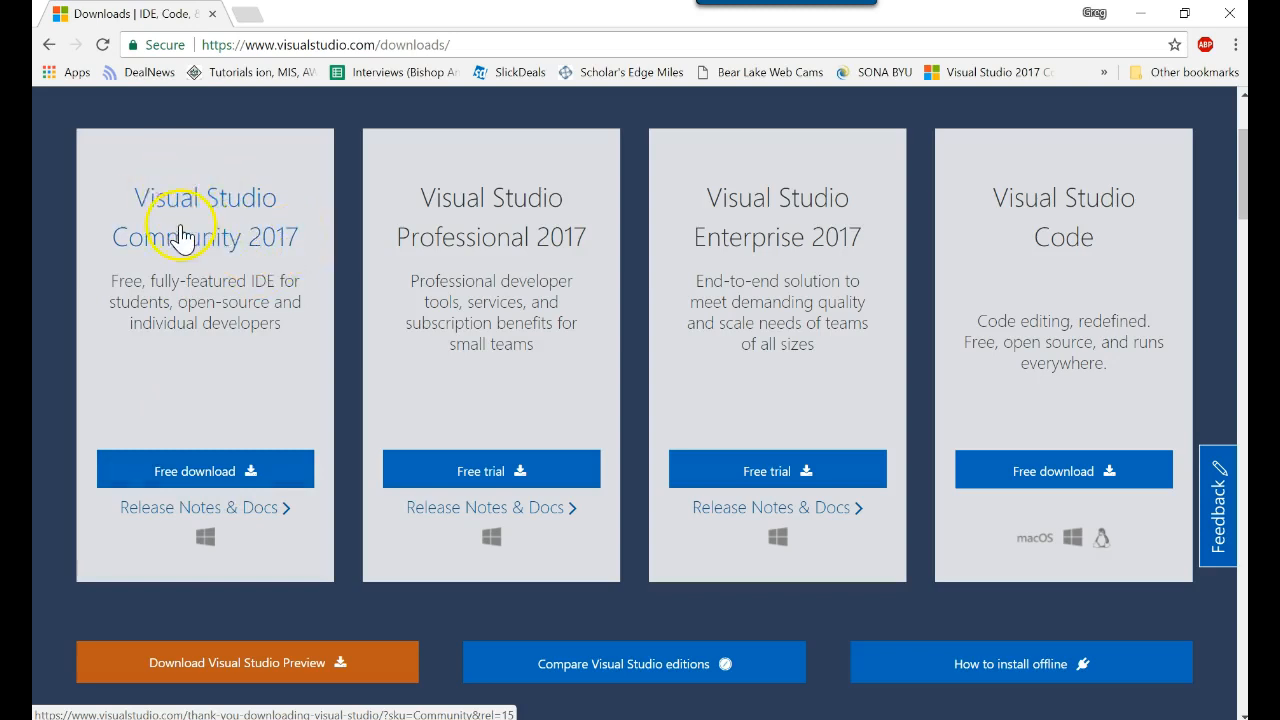
pyautogui.click(198, 472)
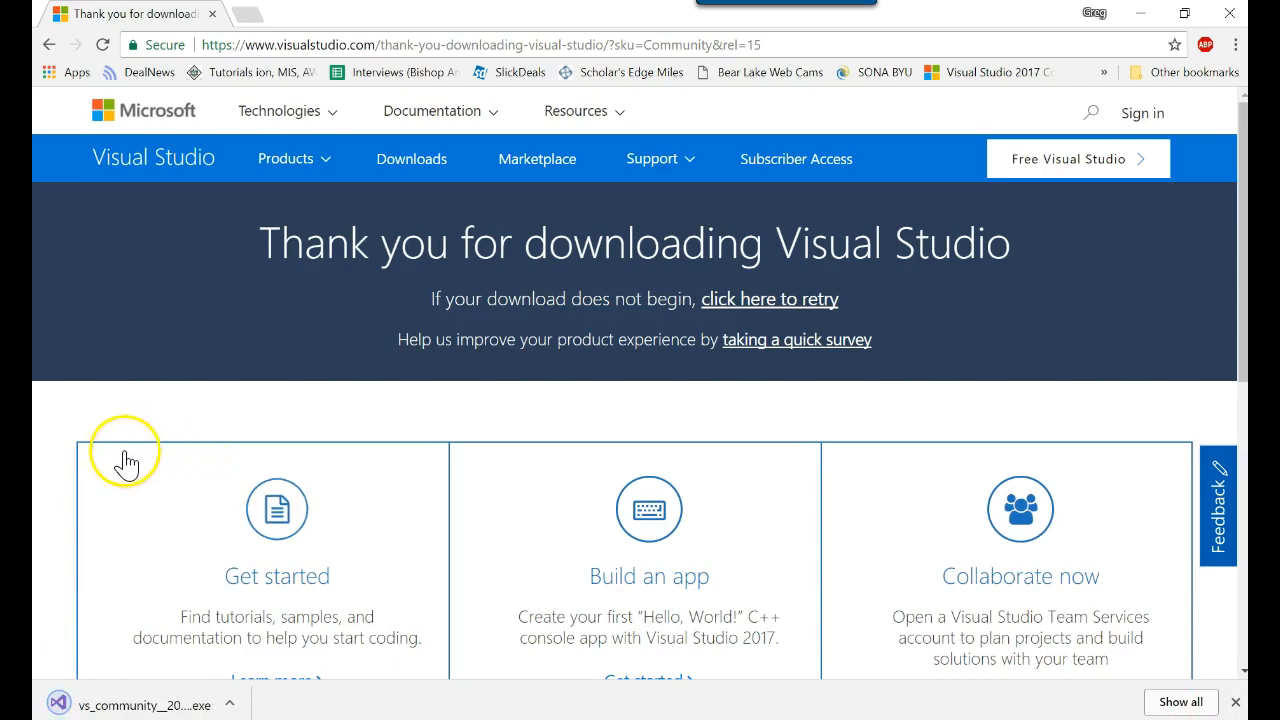
# - Run the downloaded Community installer and continue past the privacy and license terms
pyautogui.click(105, 706)
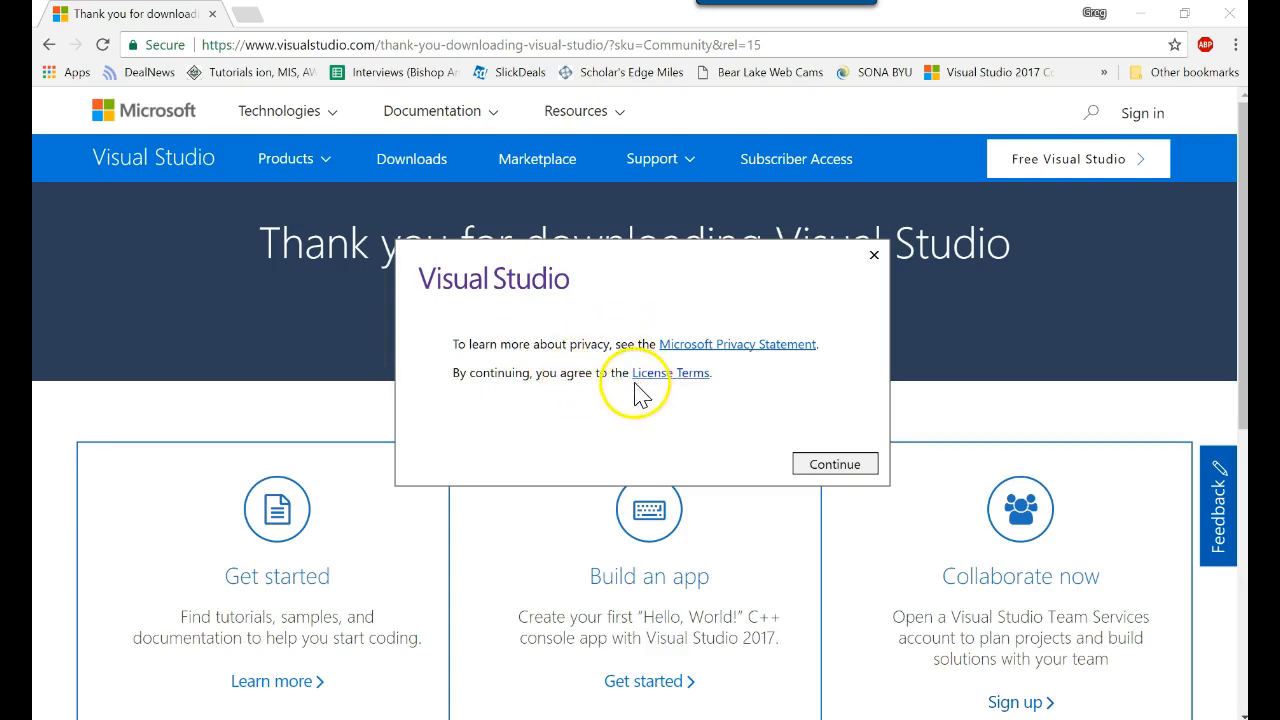
pyautogui.click(835, 467)
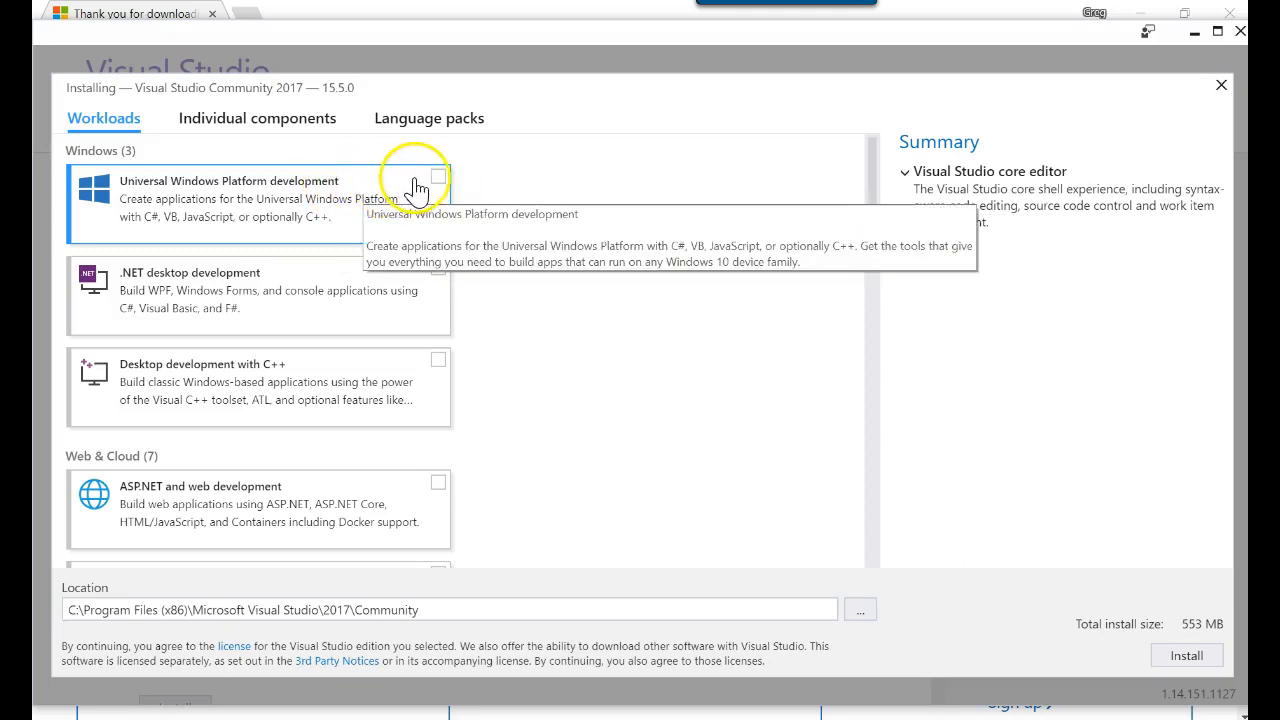
# - Select the Universal Windows Platform, .NET desktop, ASP.NET and web, and Azure development workloads for installation
pyautogui.click(252, 200)
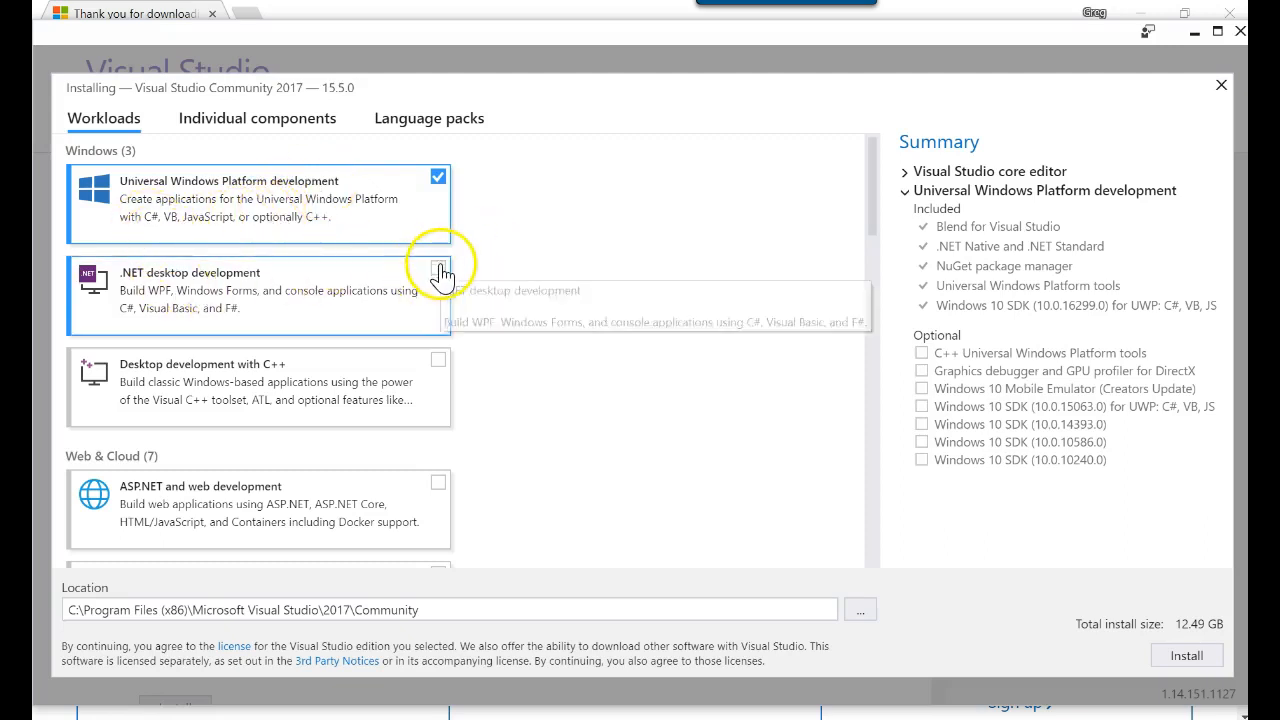
pyautogui.click(441, 270)
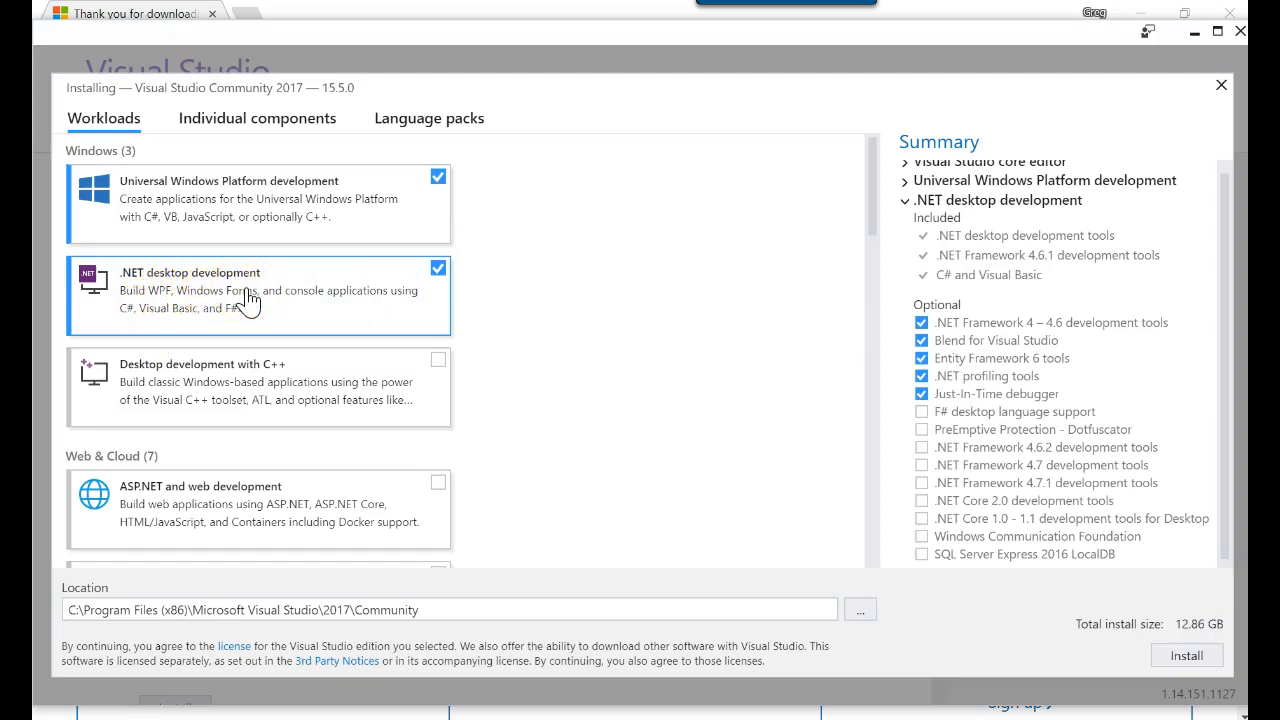
pyautogui.click(439, 486)
pyautogui.scroll(-1, 505, 467)
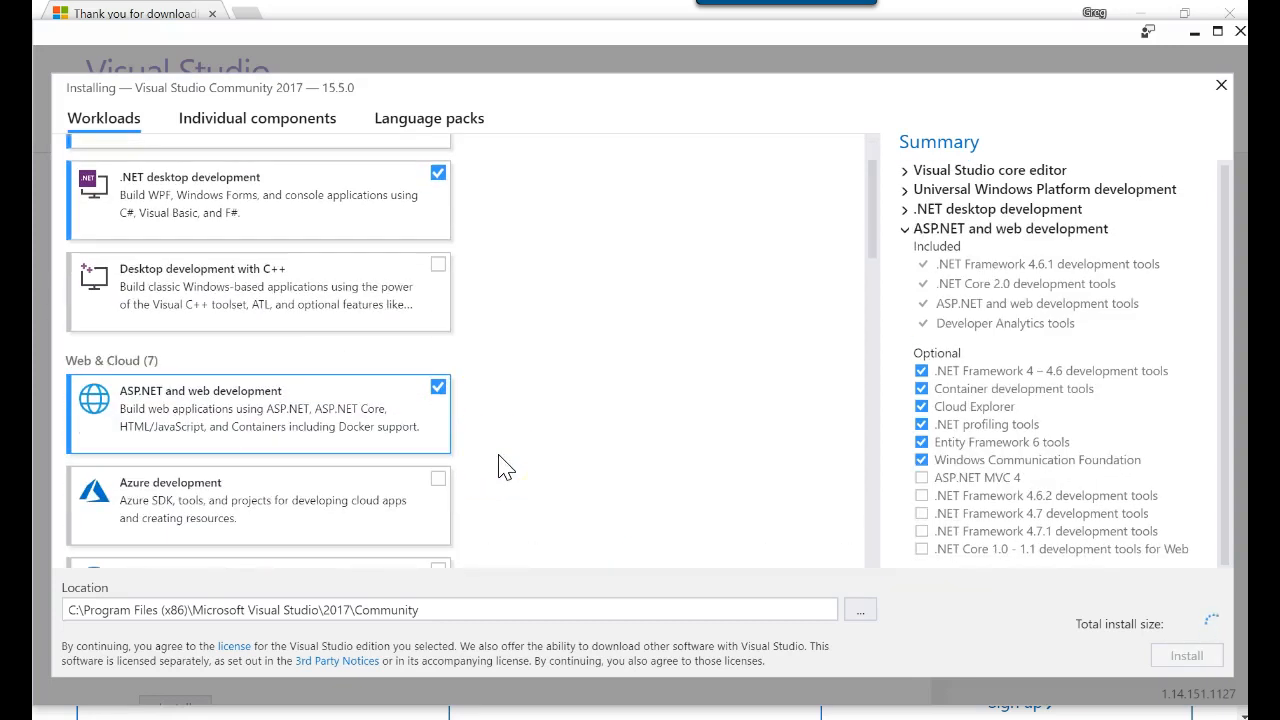
pyautogui.scroll(-1, 505, 462)
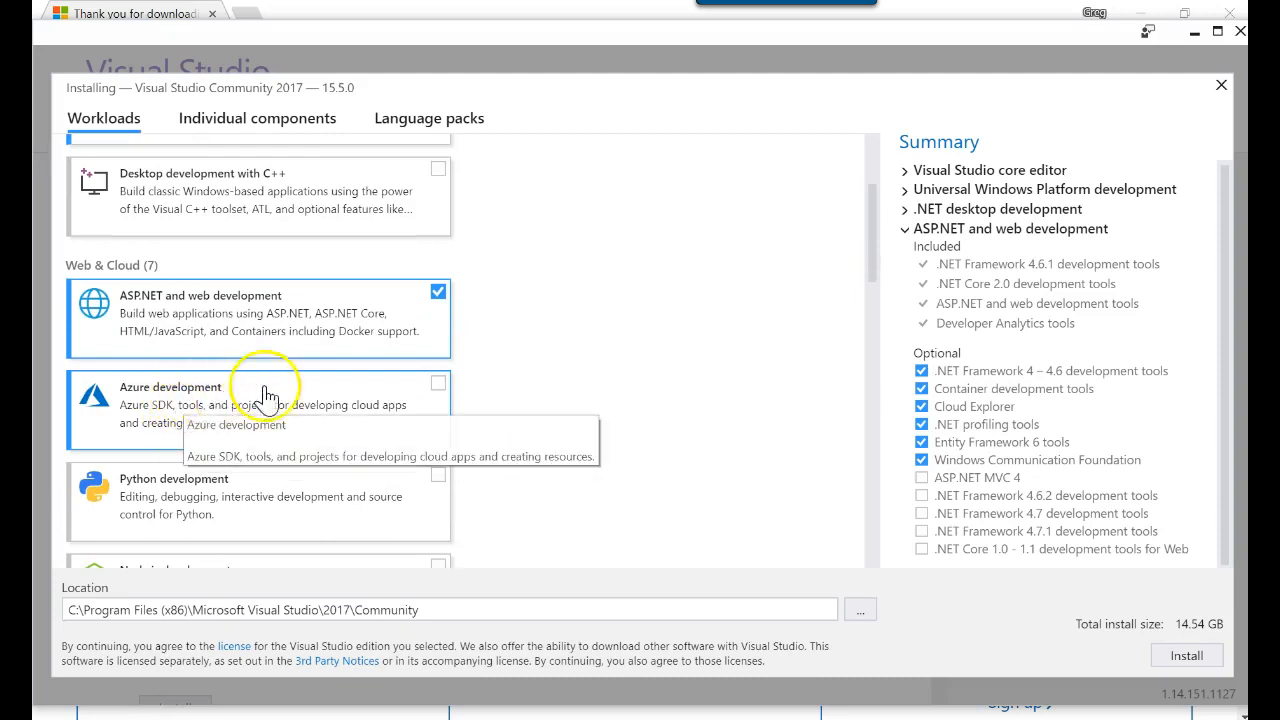
pyautogui.click(438, 385)
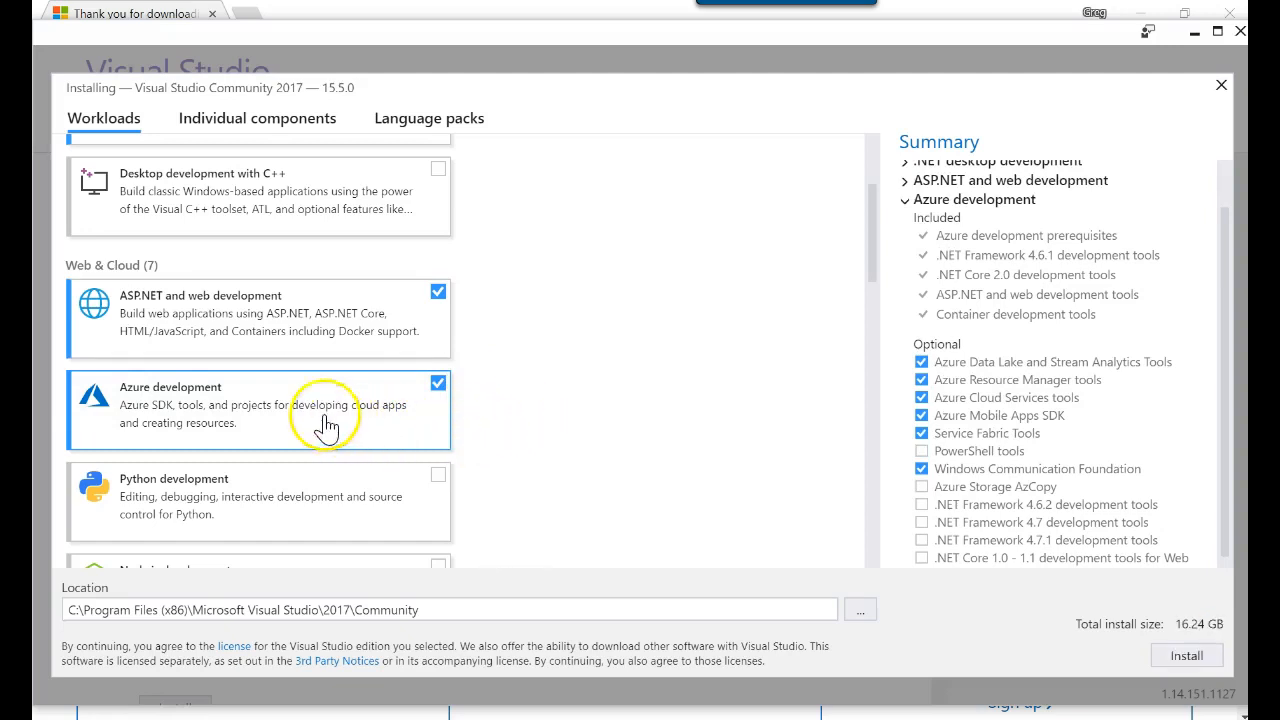
# - Deselect and reselect Universal Windows Platform development to review its included and optional components
pyautogui.scroll(3, 275, 430)
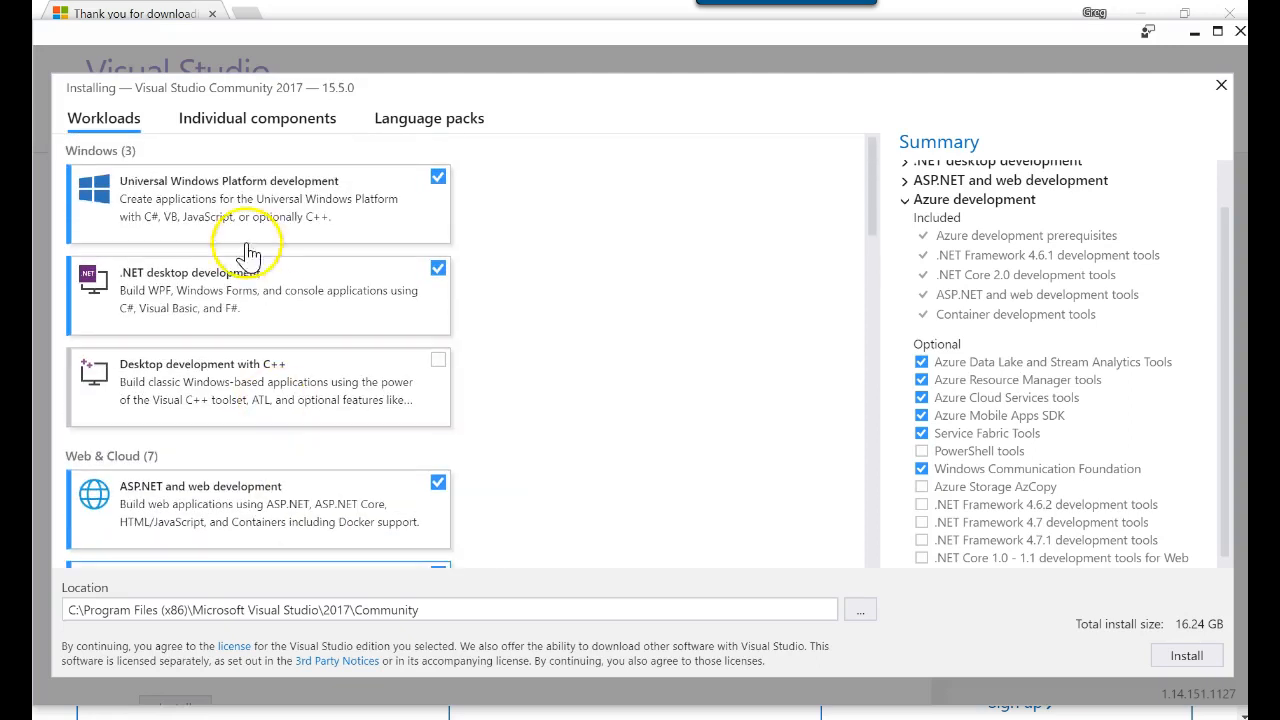
pyautogui.click(228, 212)
pyautogui.click(228, 212)
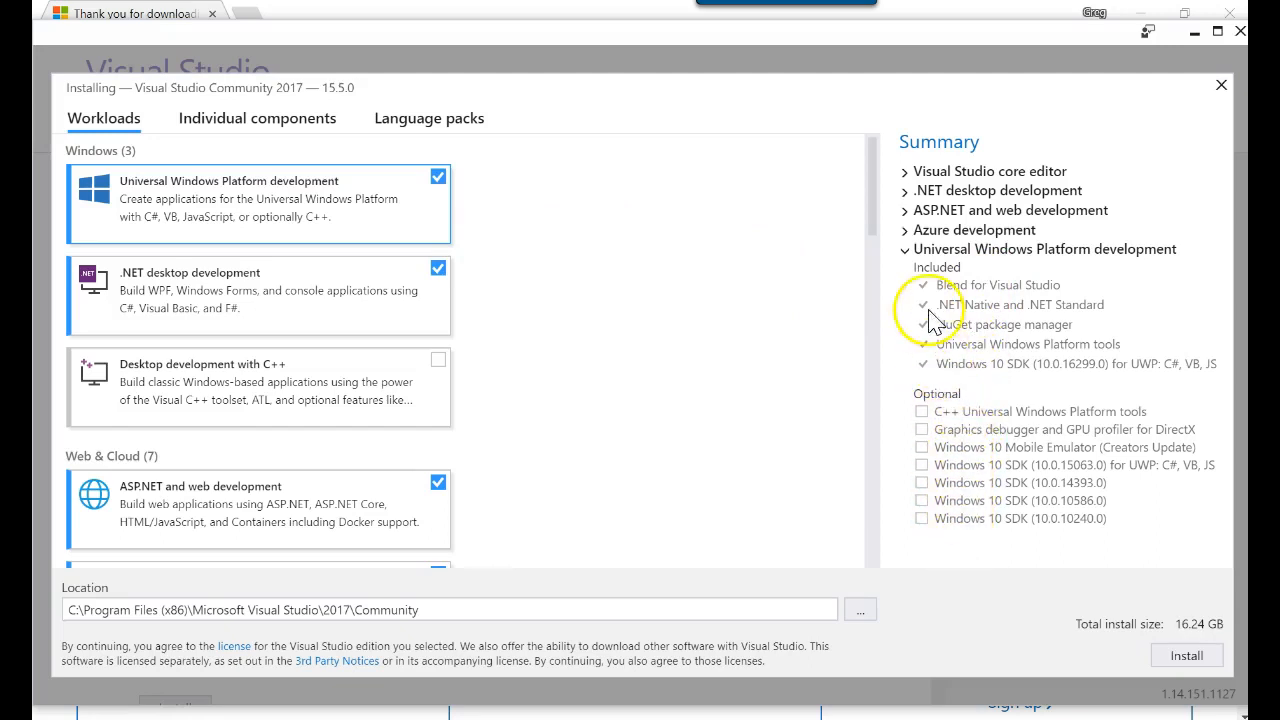
# - Deselect .NET desktop development, then reselect ASP.NET and web development with ASP.NET MVC 4 and the .NET Framework 4.6.2, 4.7 and 4.7.1 development tools added
pyautogui.click(200, 297)
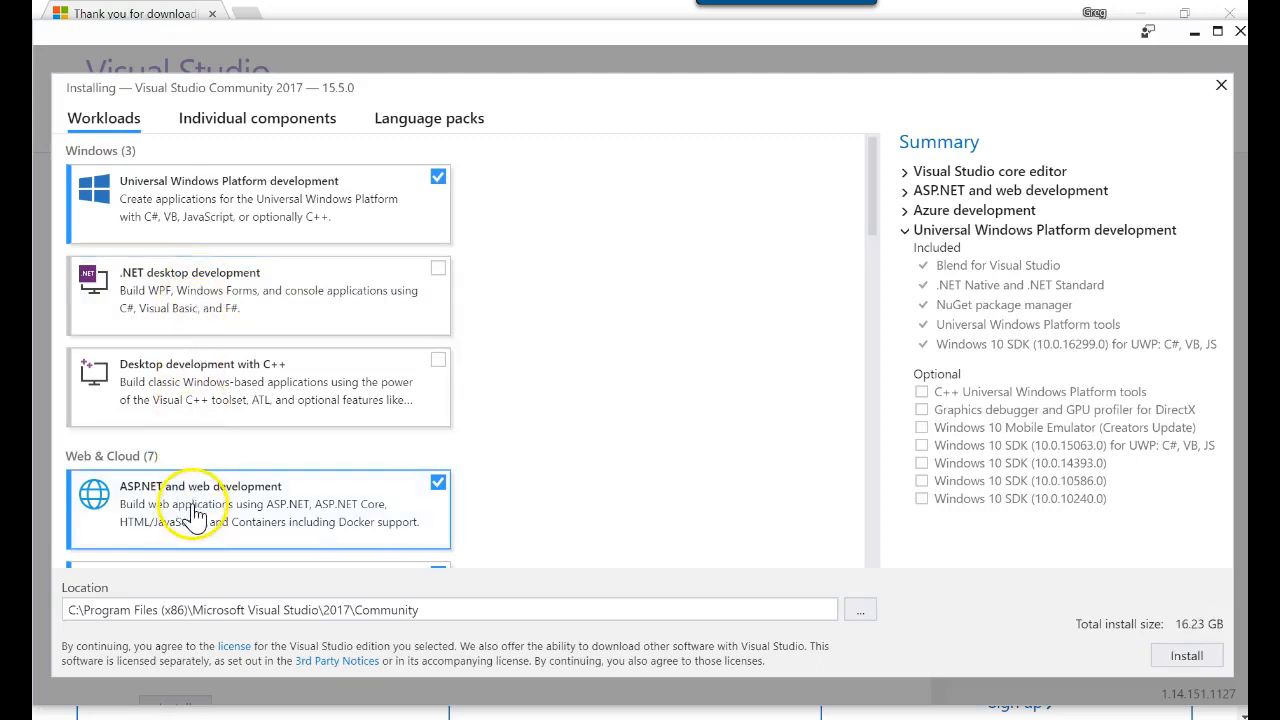
pyautogui.click(130, 505)
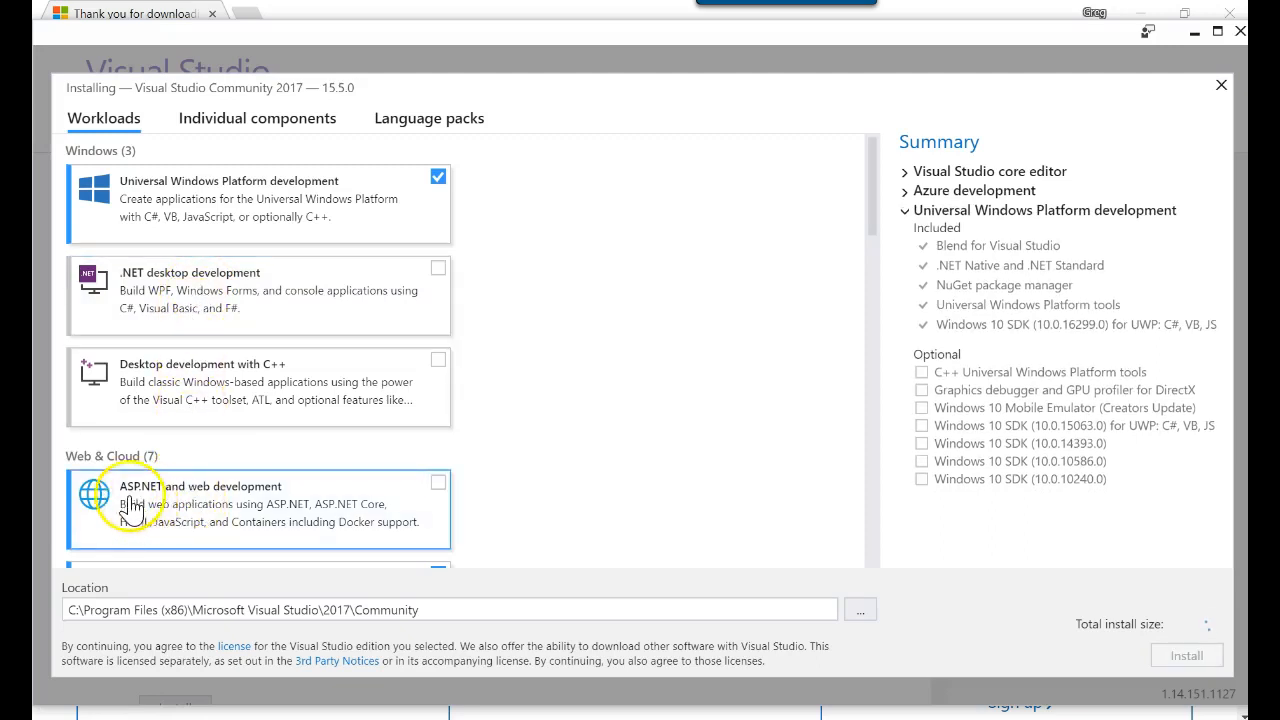
pyautogui.click(270, 507)
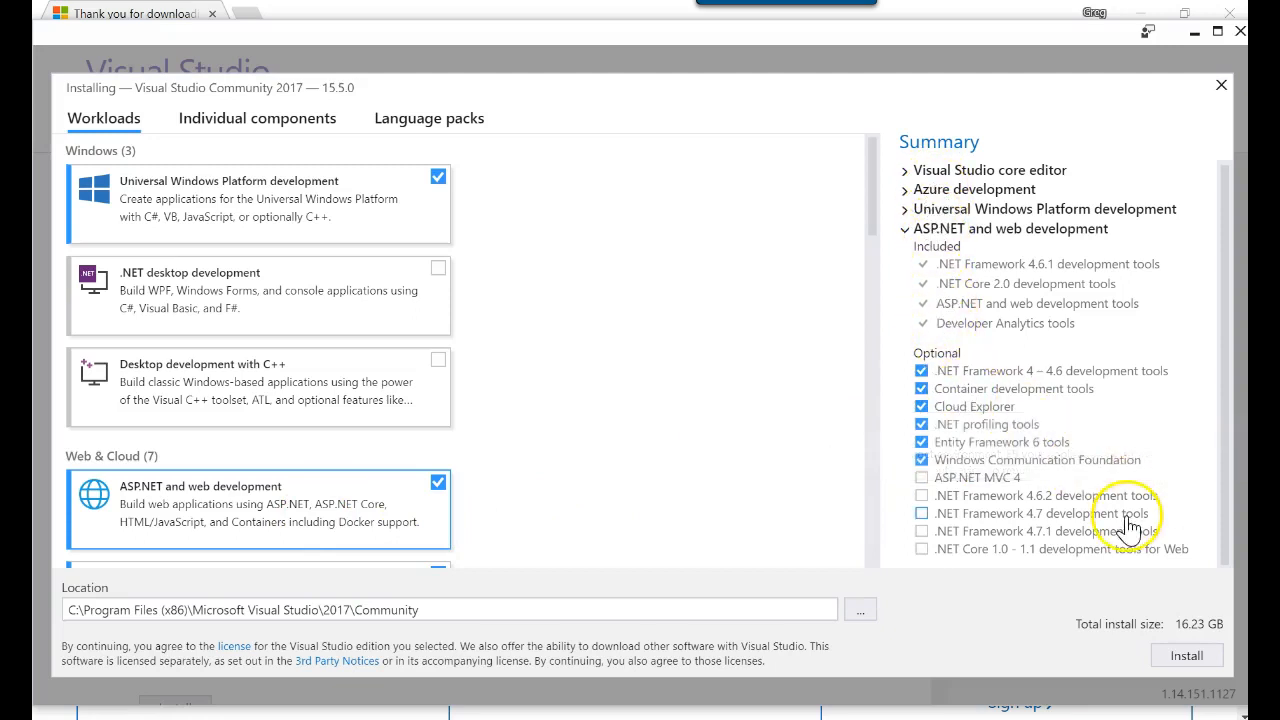
pyautogui.moveTo(1224, 545); pyautogui.dragTo(1230, 567)
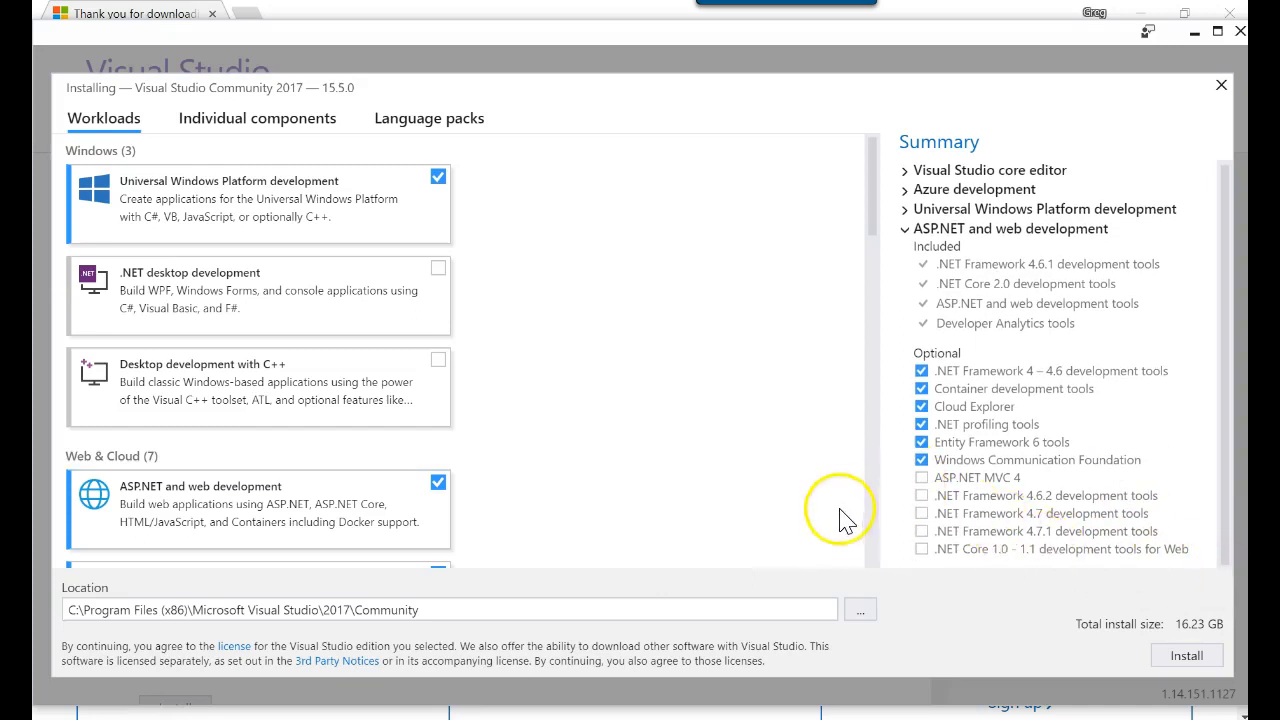
pyautogui.click(921, 496)
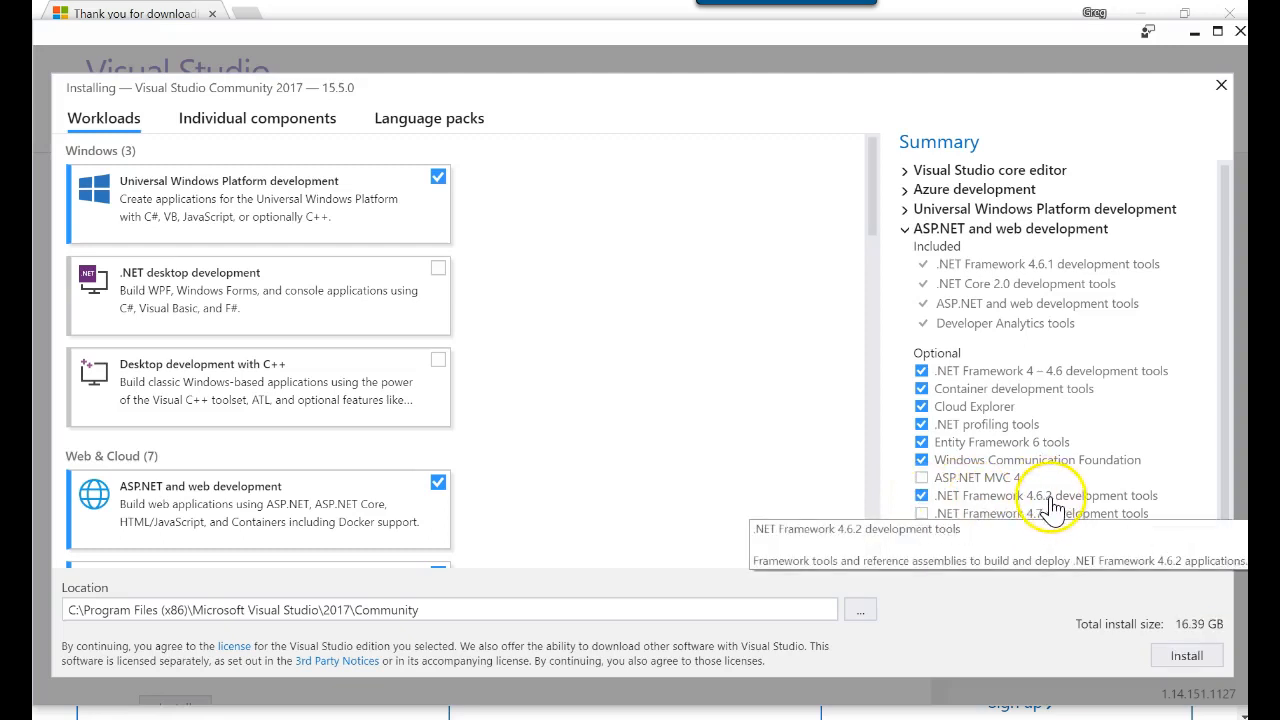
pyautogui.click(922, 478)
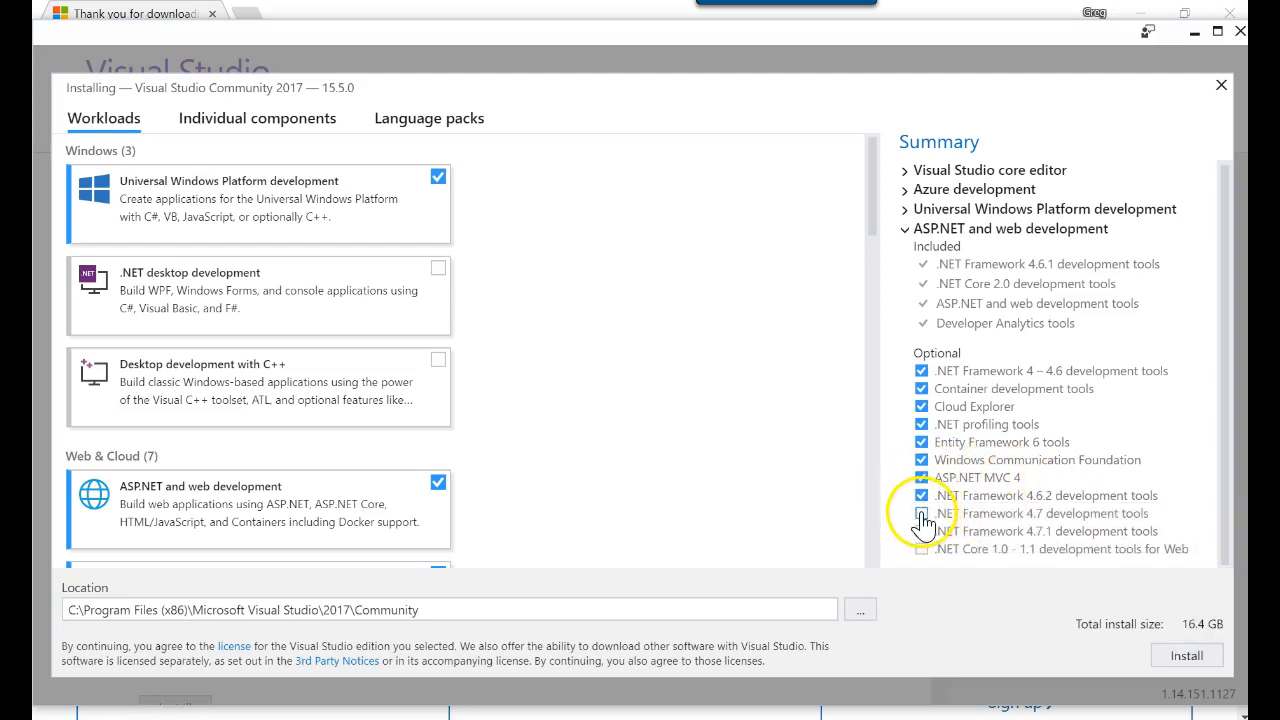
pyautogui.click(921, 514)
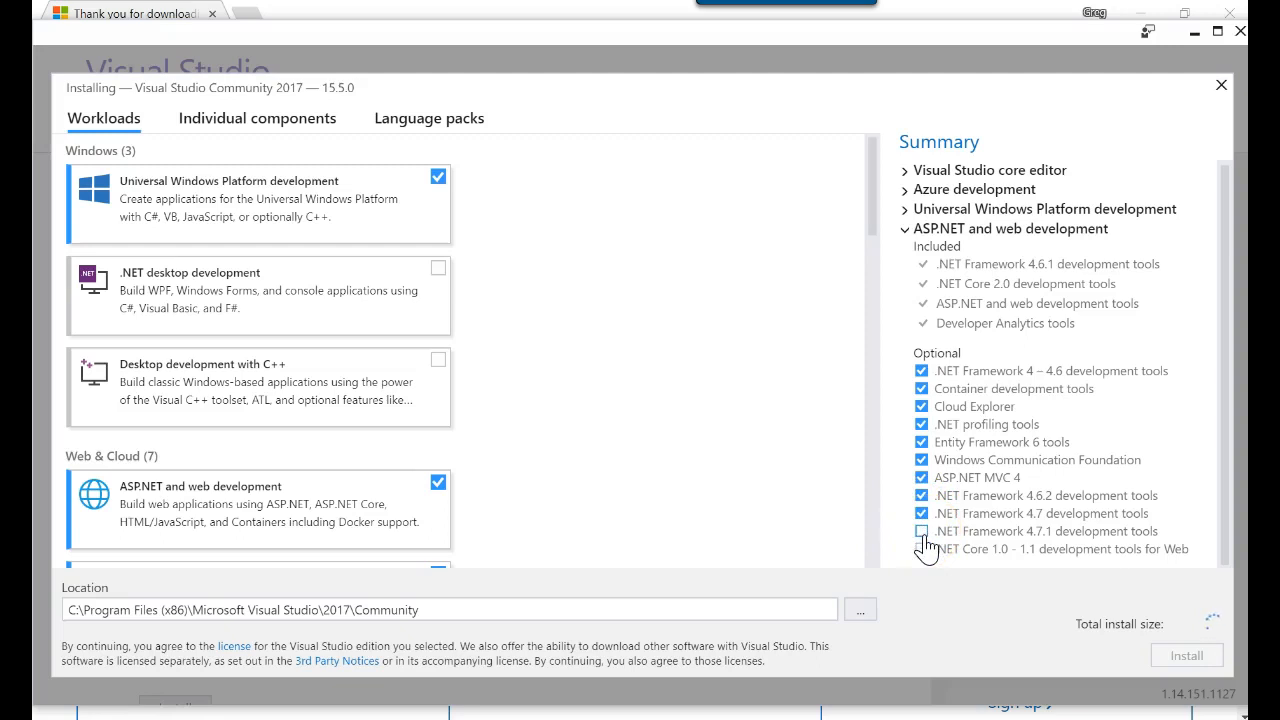
pyautogui.click(922, 533)
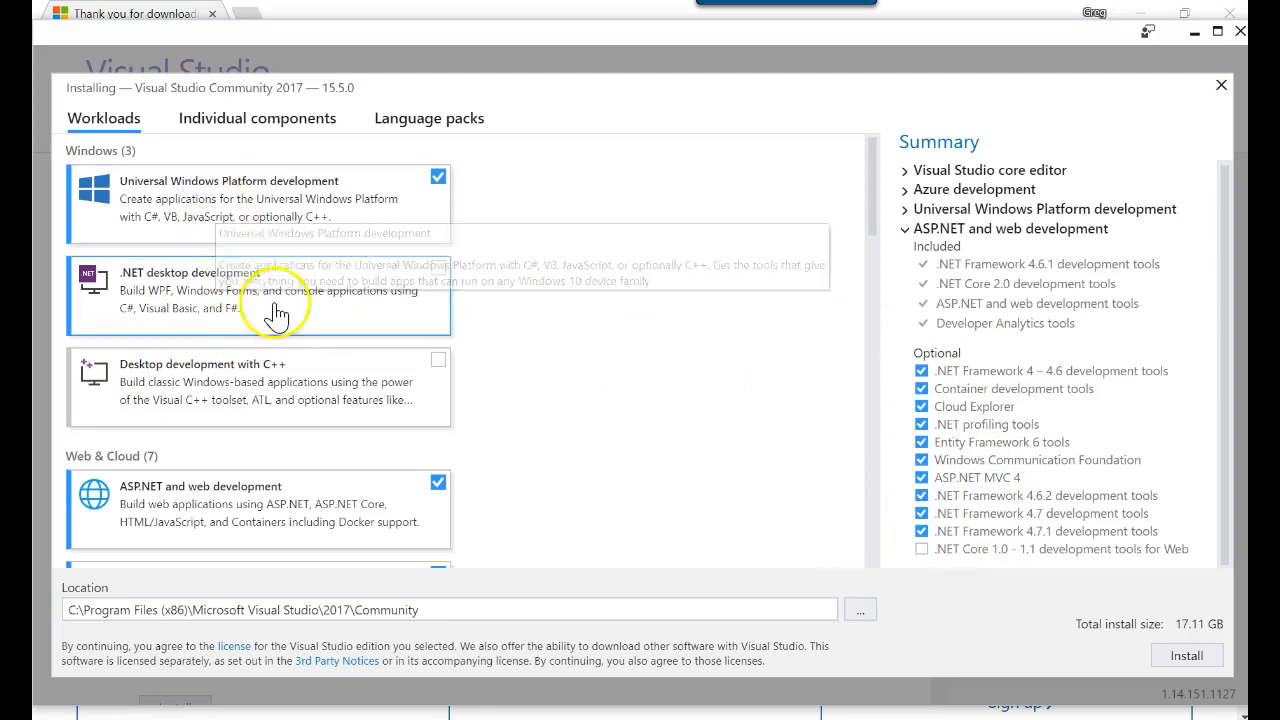
# - Select the .NET desktop development workload again and review its optional components in the summary
pyautogui.click(439, 269)
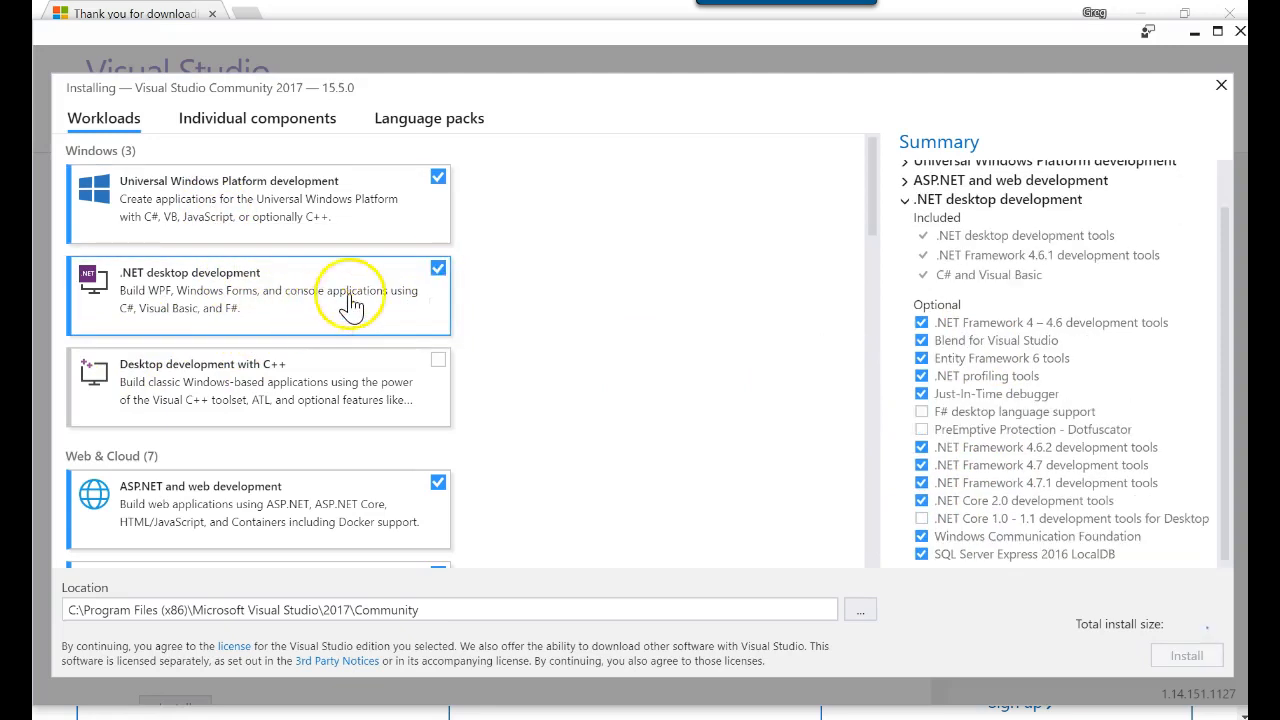
pyautogui.click(324, 312)
pyautogui.click(324, 312)
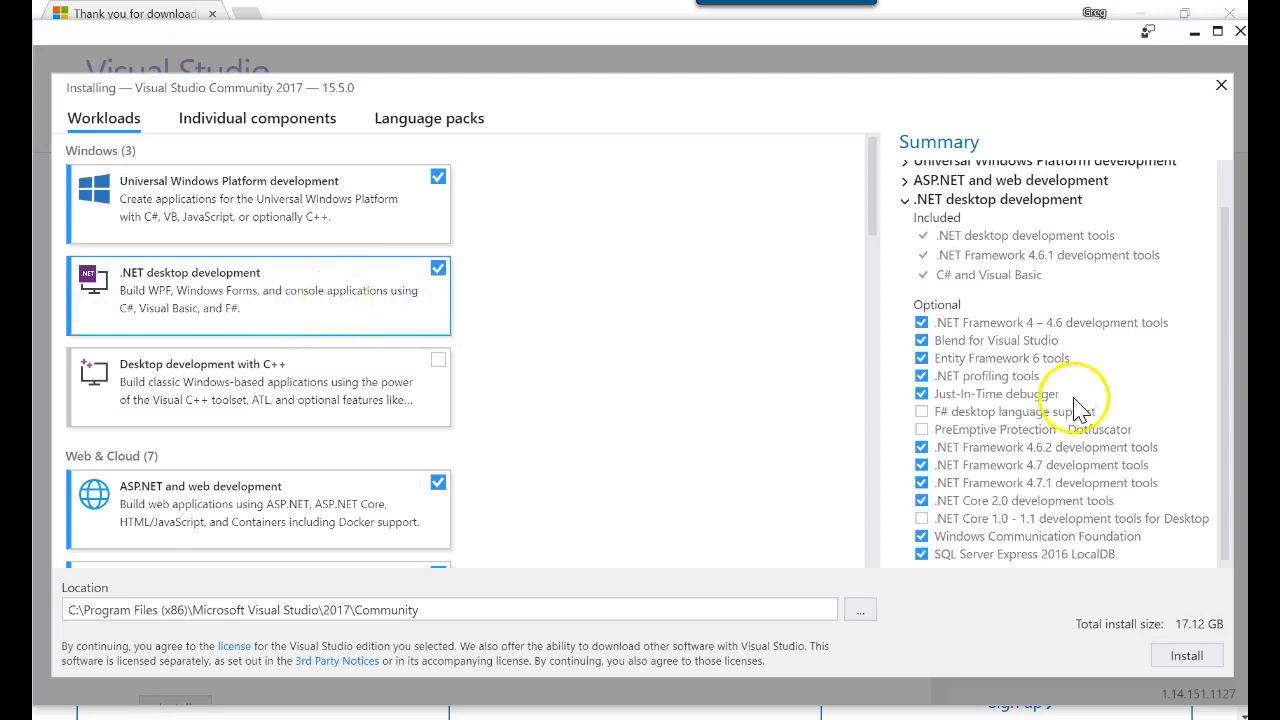
pyautogui.scroll(-1, 1022, 422)
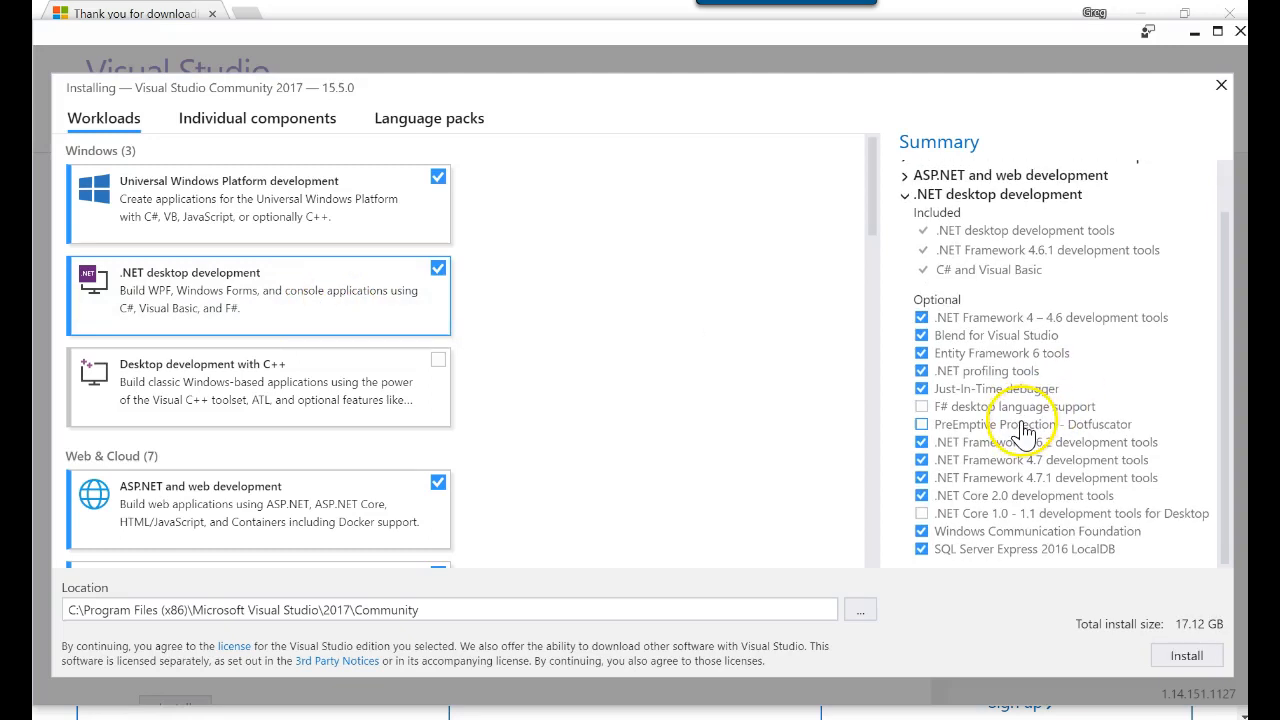
pyautogui.scroll(1, 1022, 432)
pyautogui.scroll(-1, 1025, 430)
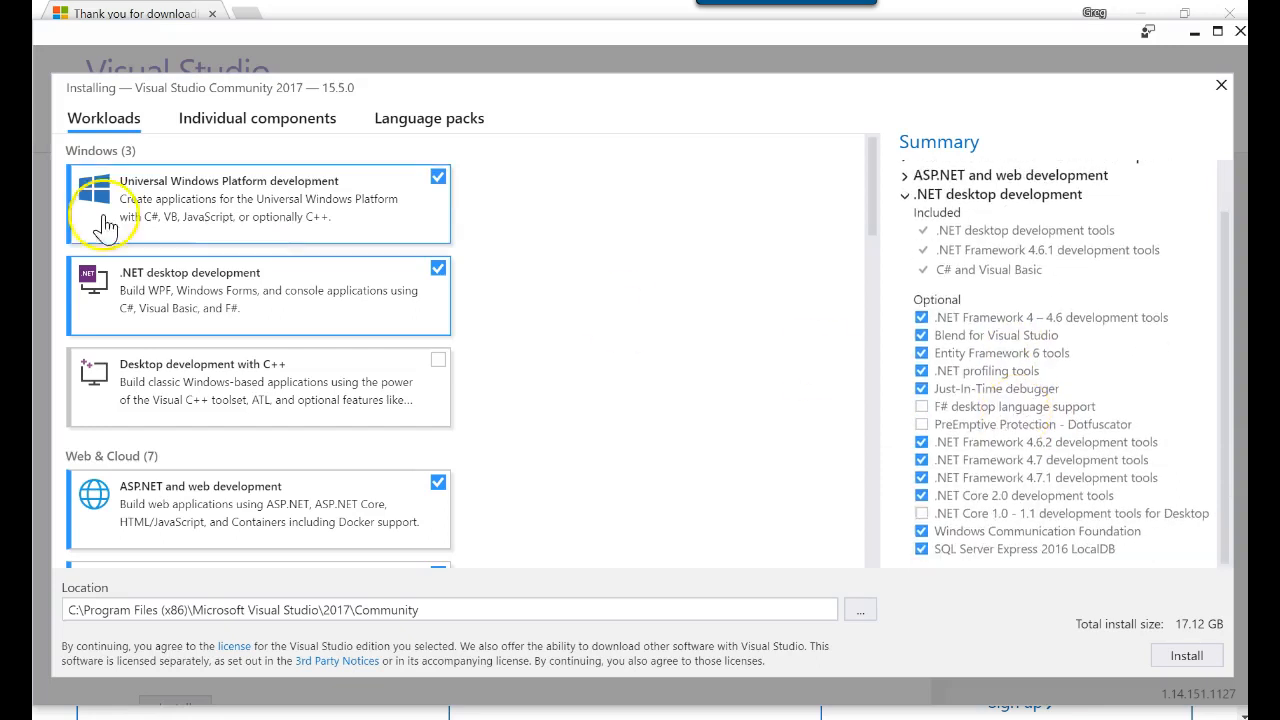
# - Reselect Universal Windows Platform development to show its components in the summary, and look through the workload list
pyautogui.click(145, 208)
pyautogui.click(141, 210)
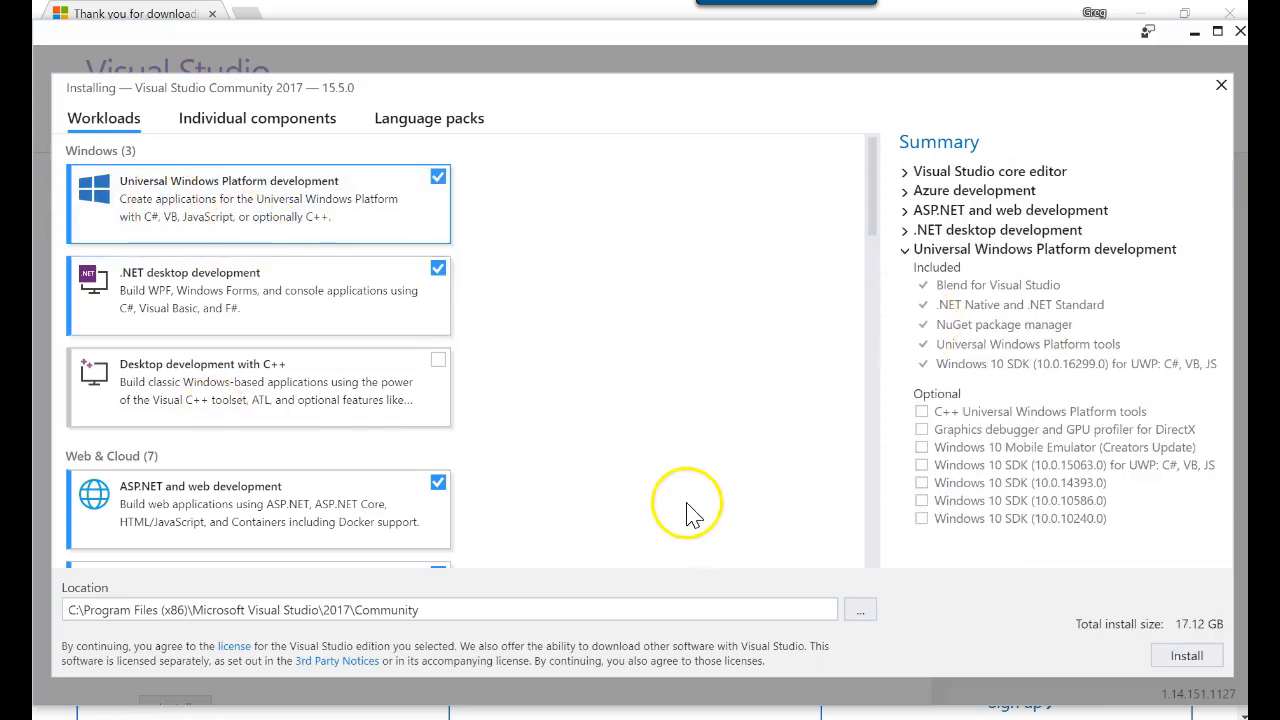
pyautogui.scroll(-6, 660, 480)
pyautogui.scroll(2, 350, 268)
pyautogui.scroll(5, 735, 349)
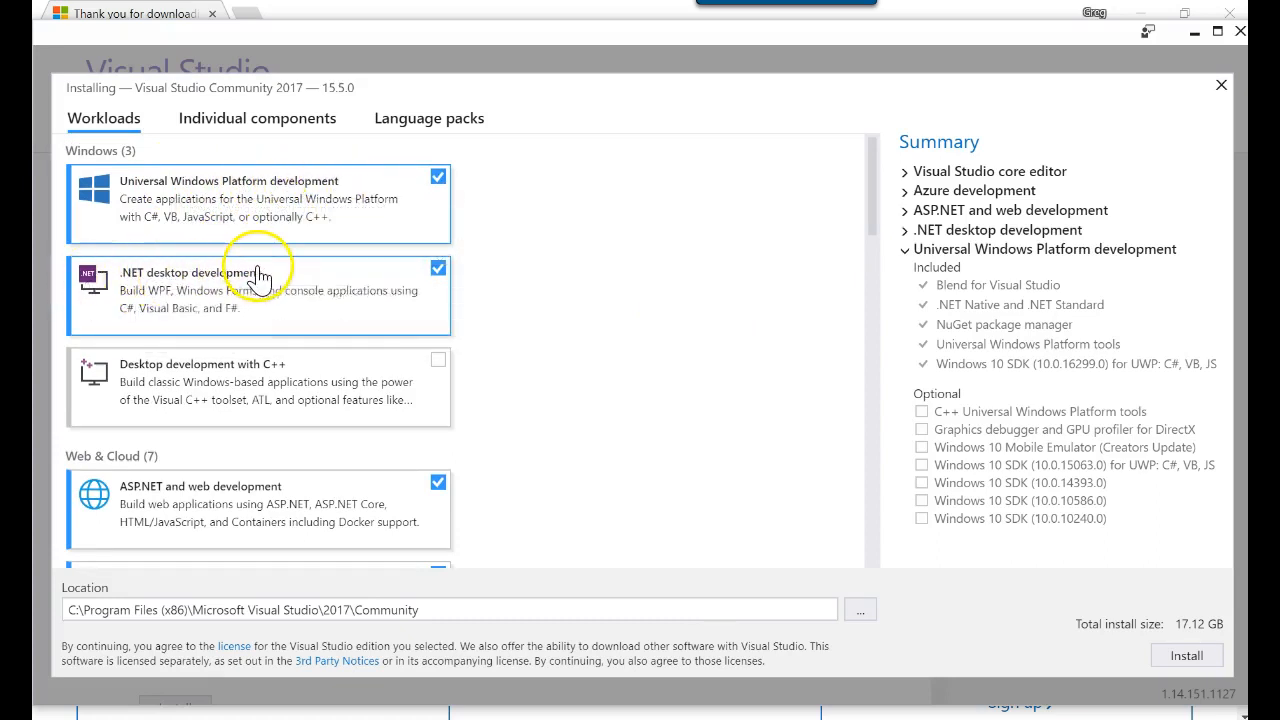
# - Deselect and reselect ASP.NET and web development to examine its included and optional components
pyautogui.scroll(-3, 640, 360)
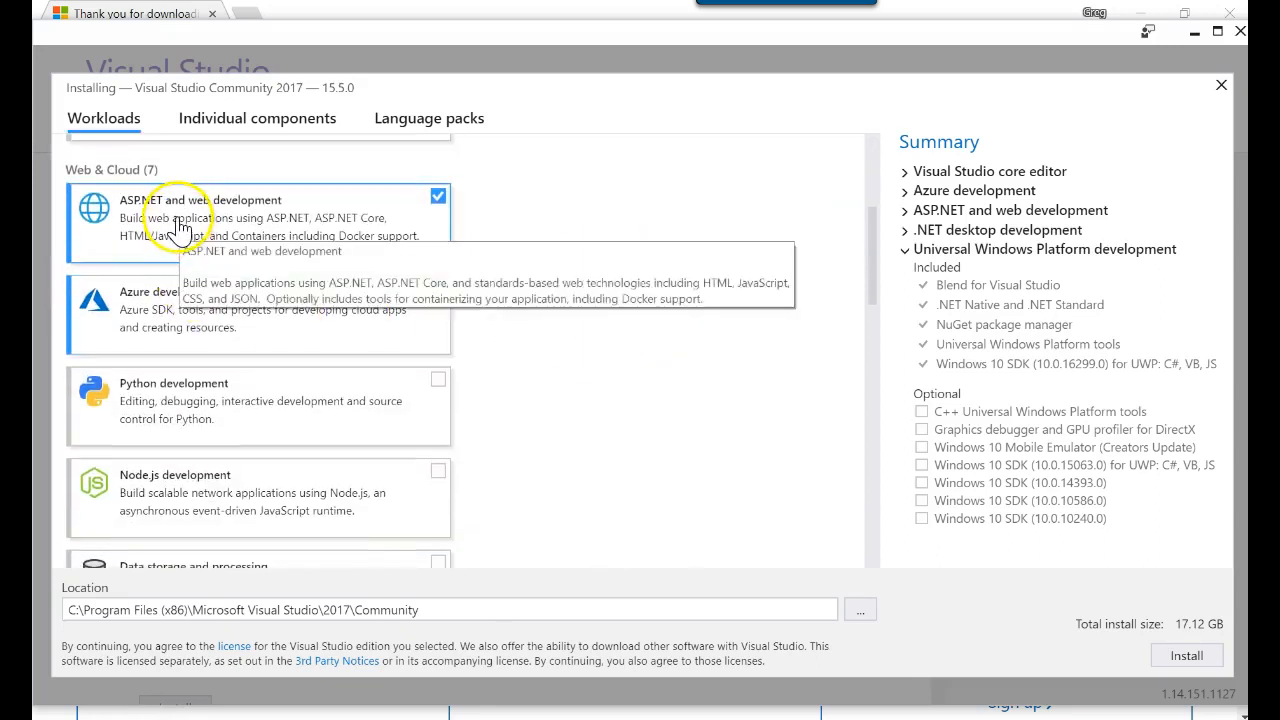
pyautogui.click(181, 228)
pyautogui.click(183, 222)
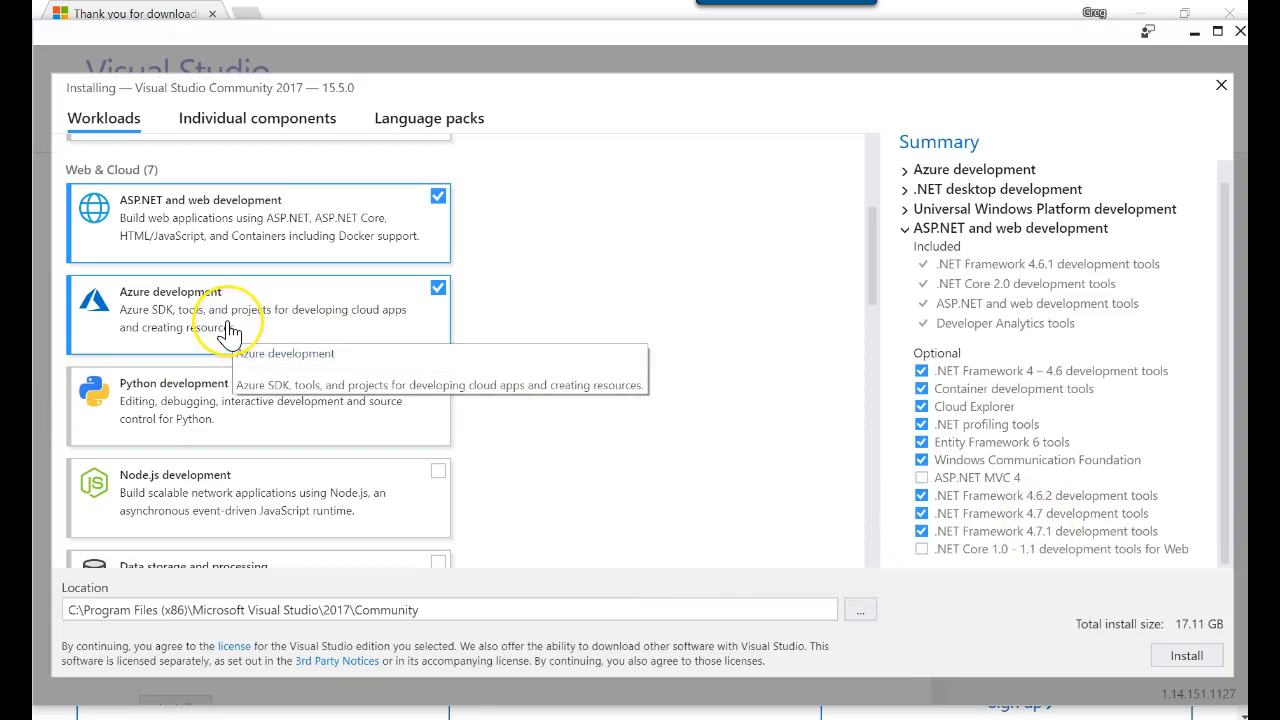
# - Add the Data science and analytical applications workload from the Web & Cloud group
pyautogui.scroll(-5, 566, 363)
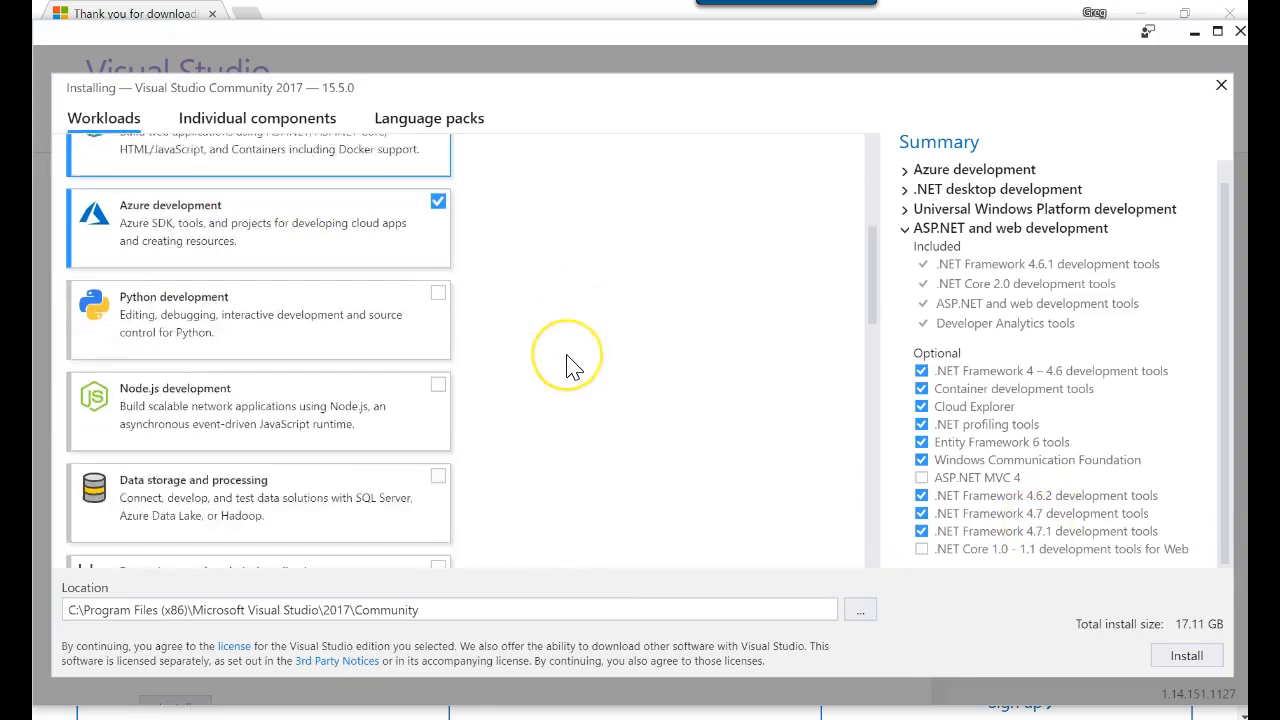
pyautogui.scroll(-2, 566, 363)
pyautogui.scroll(3, 566, 363)
pyautogui.scroll(-2, 566, 367)
pyautogui.scroll(1, 566, 367)
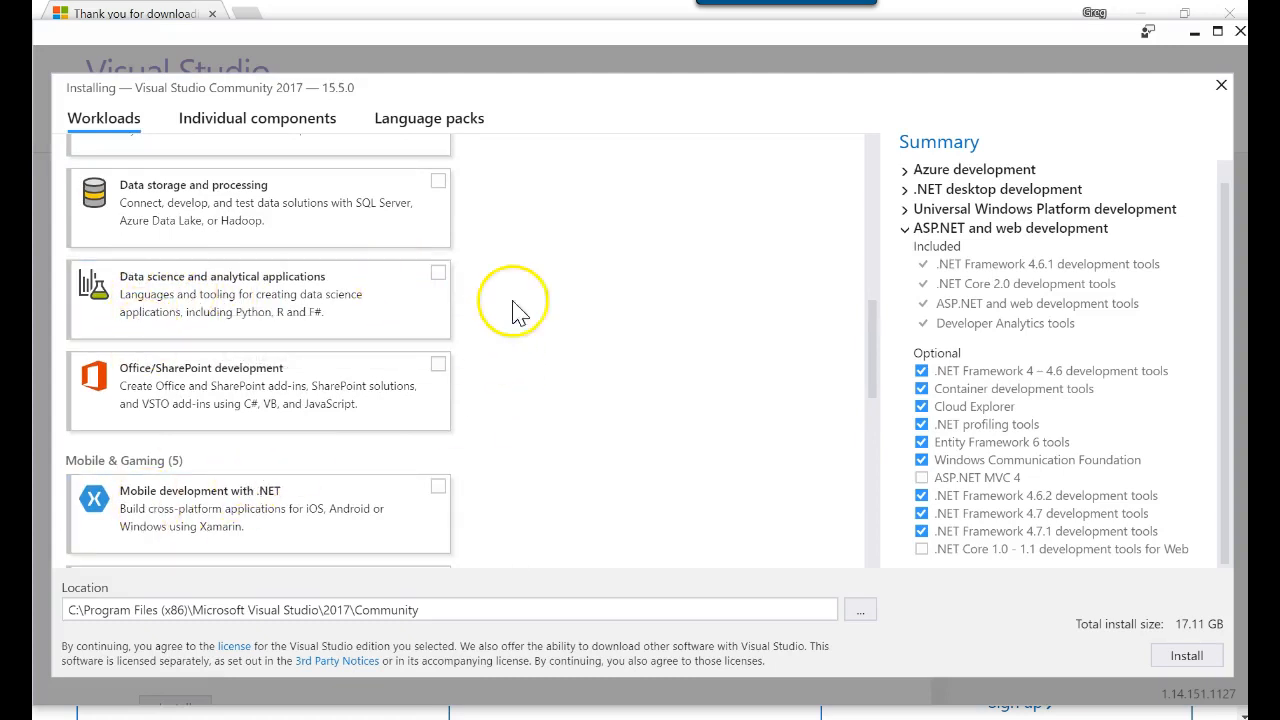
pyautogui.scroll(1, 540, 312)
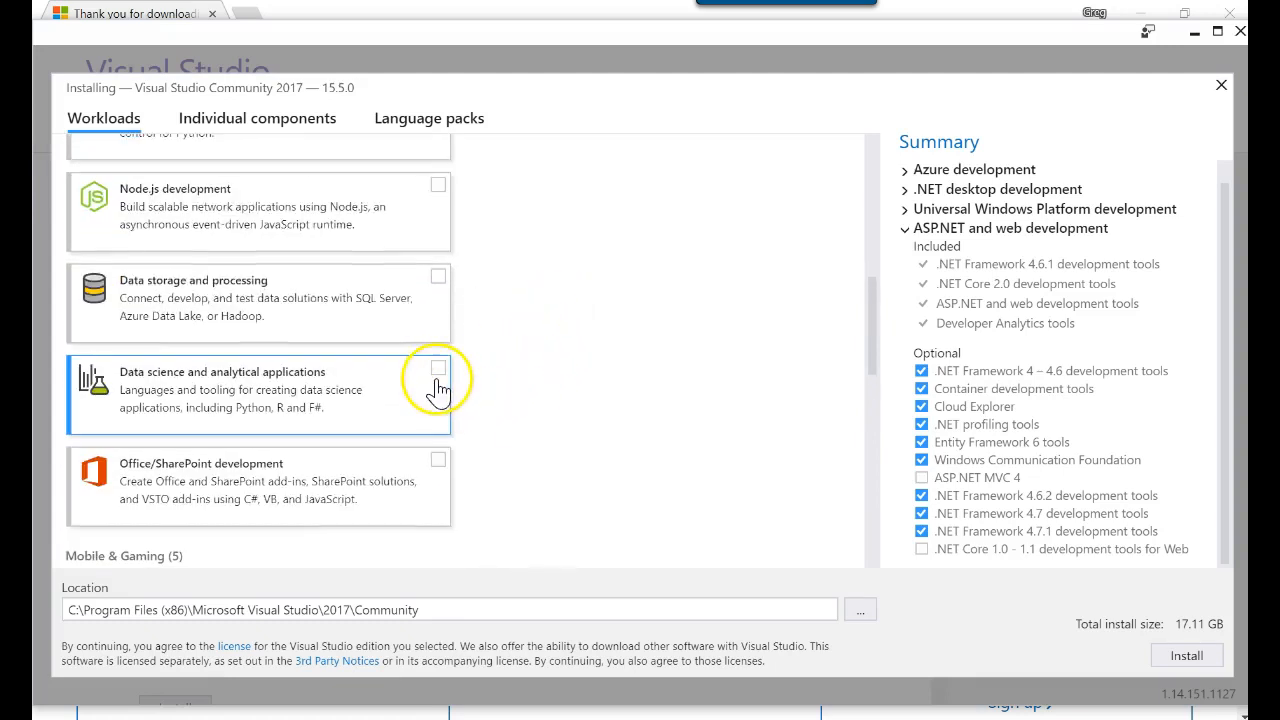
pyautogui.click(440, 370)
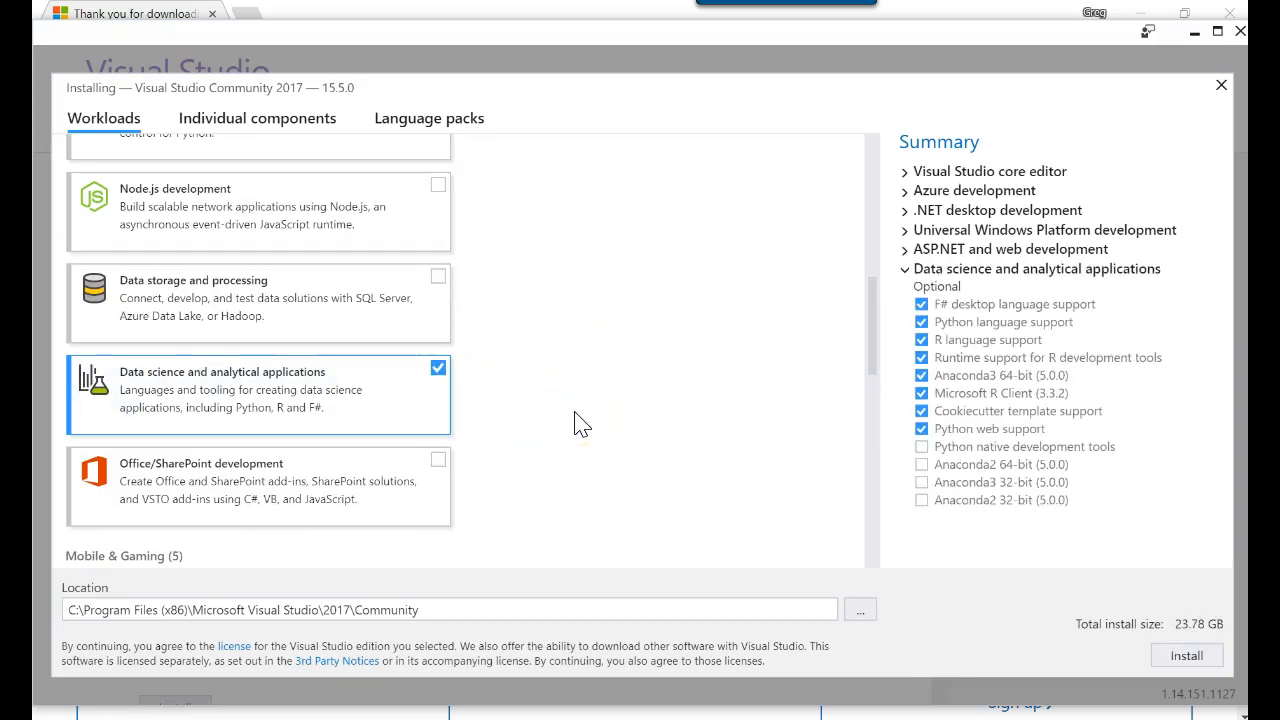
# - Look through the remaining workloads in the Mobile & Gaming and Other Toolsets groups
pyautogui.scroll(-3, 330, 440)
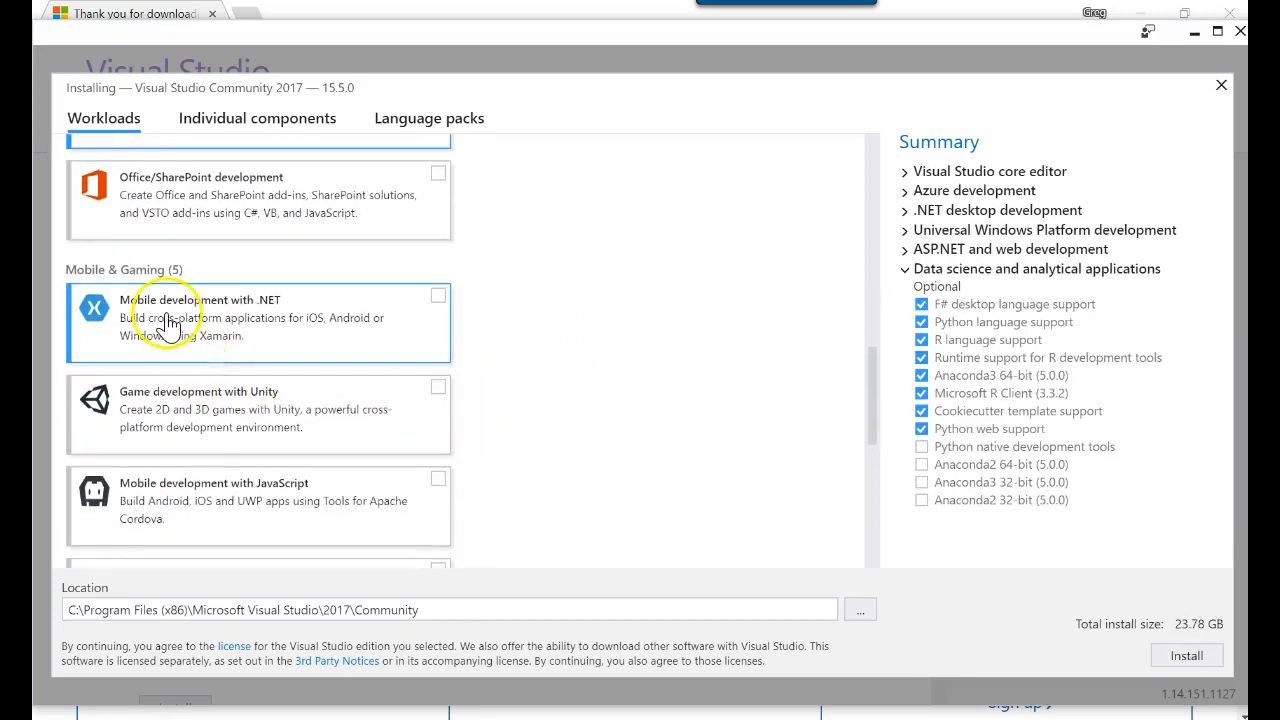
pyautogui.scroll(-2, 206, 294)
pyautogui.scroll(-1, 205, 385)
pyautogui.scroll(-1, 205, 385)
pyautogui.scroll(-1, 640, 470)
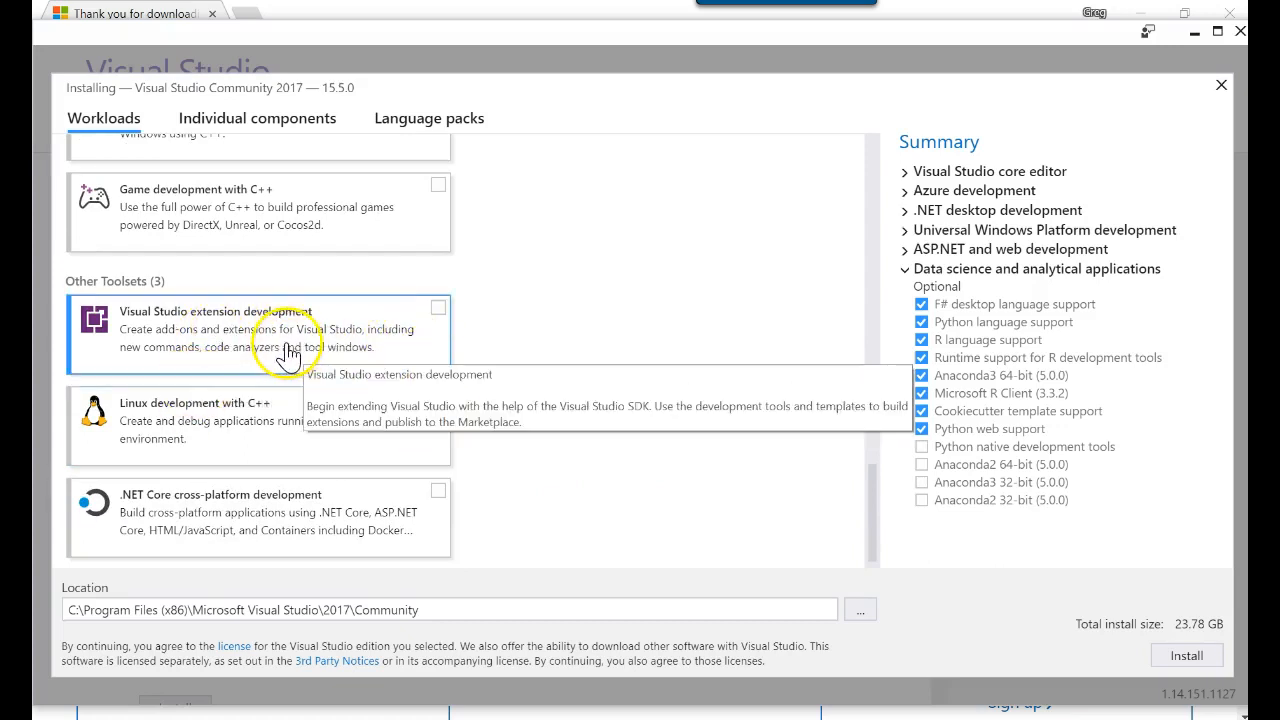
pyautogui.scroll(-1, 561, 475)
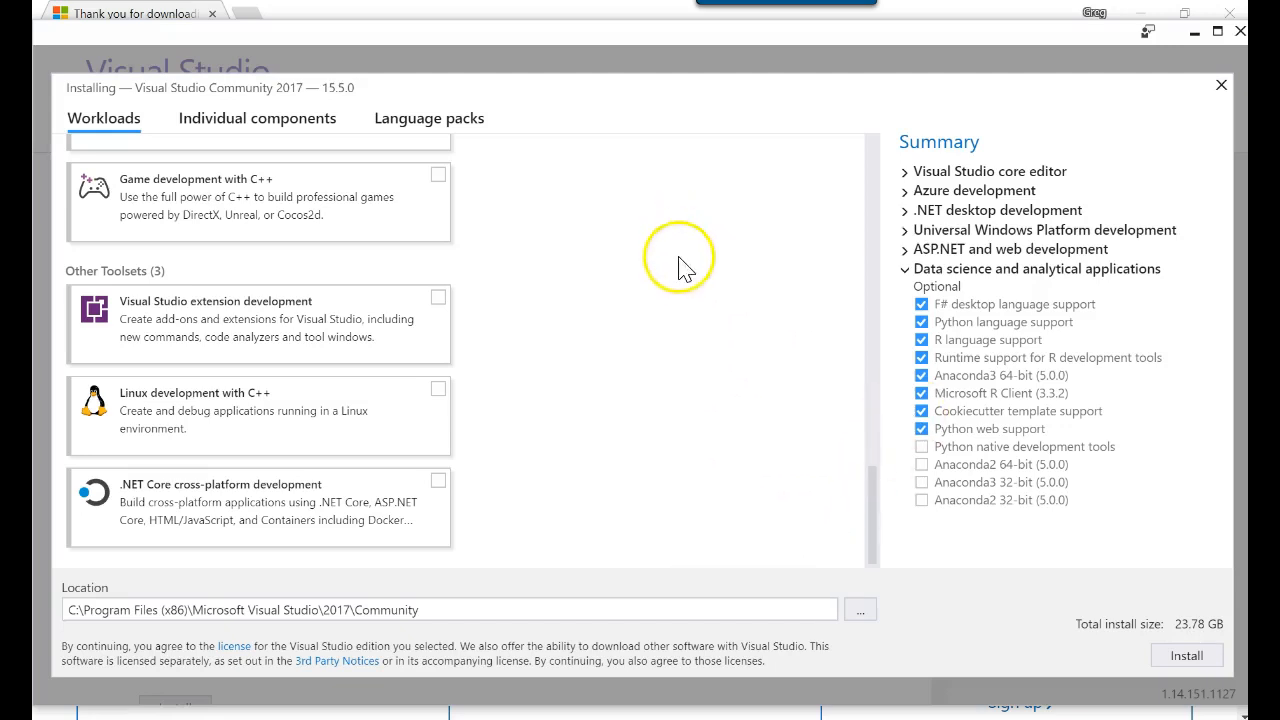
# - Review the selected workloads back to the Windows group and start installing Visual Studio Community 2017 with them
pyautogui.scroll(3, 543, 349)
pyautogui.scroll(10, 540, 350)
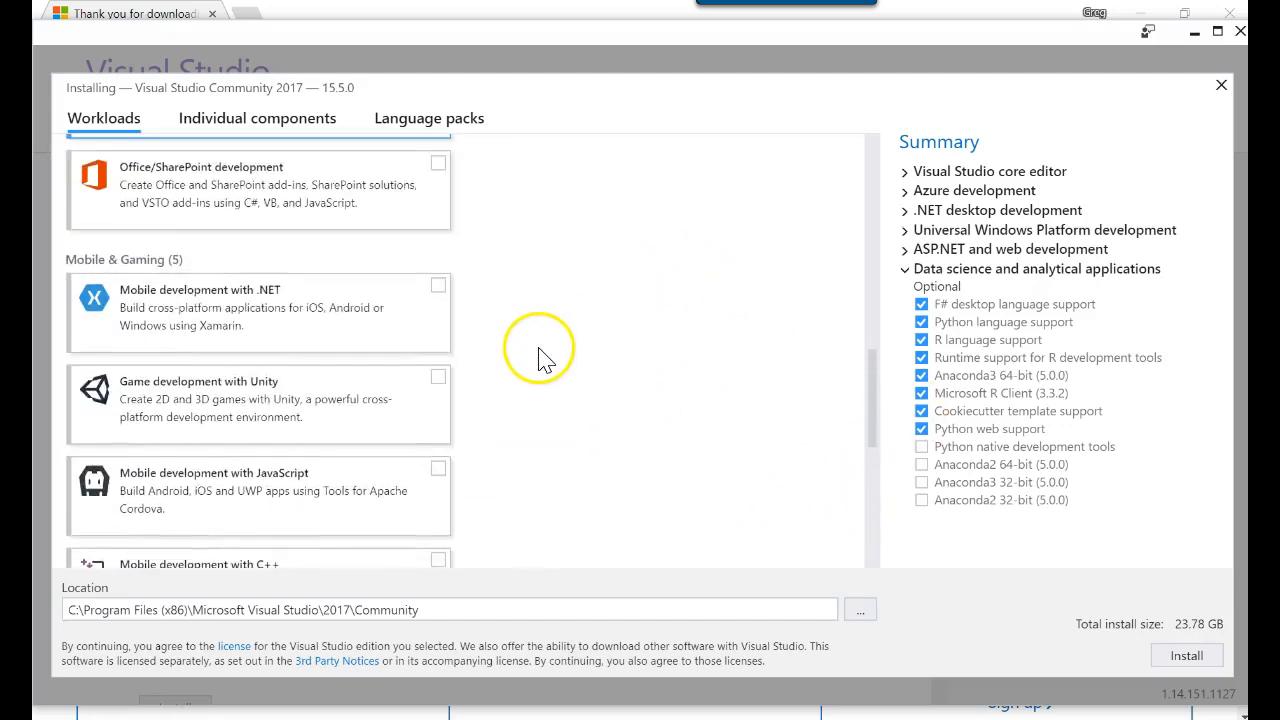
pyautogui.scroll(3, 603, 323)
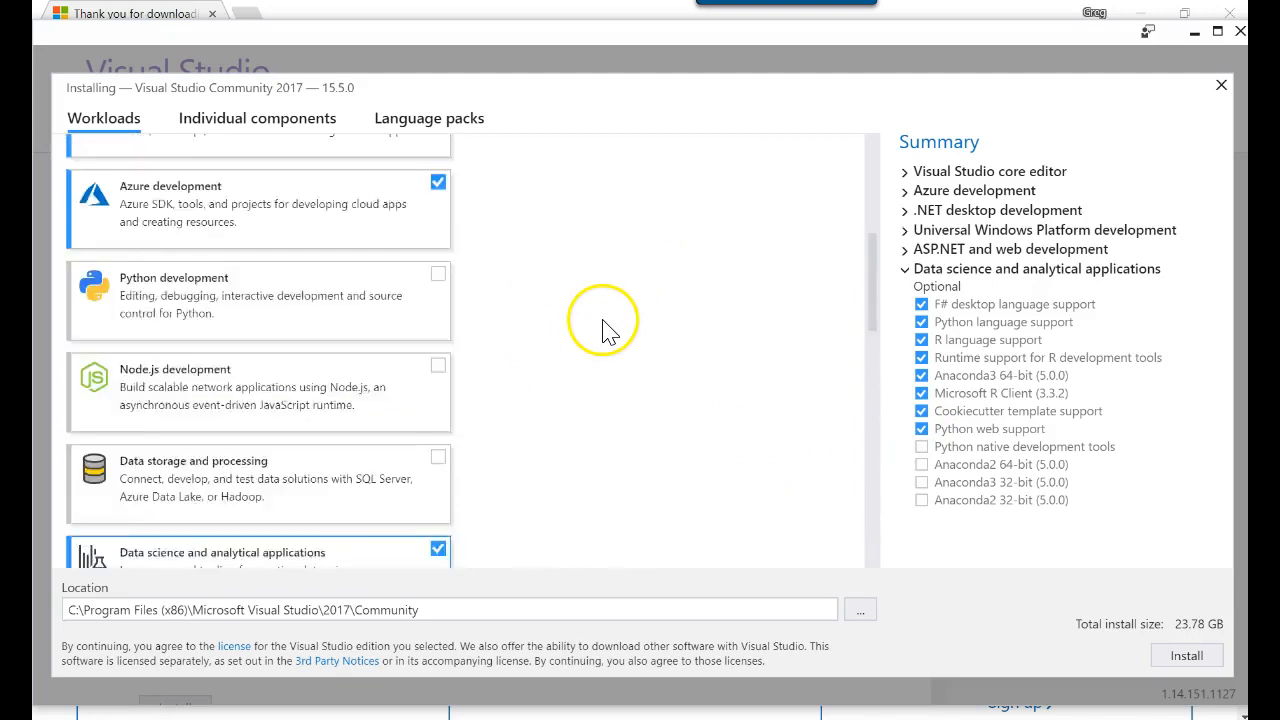
pyautogui.scroll(2, 517, 323)
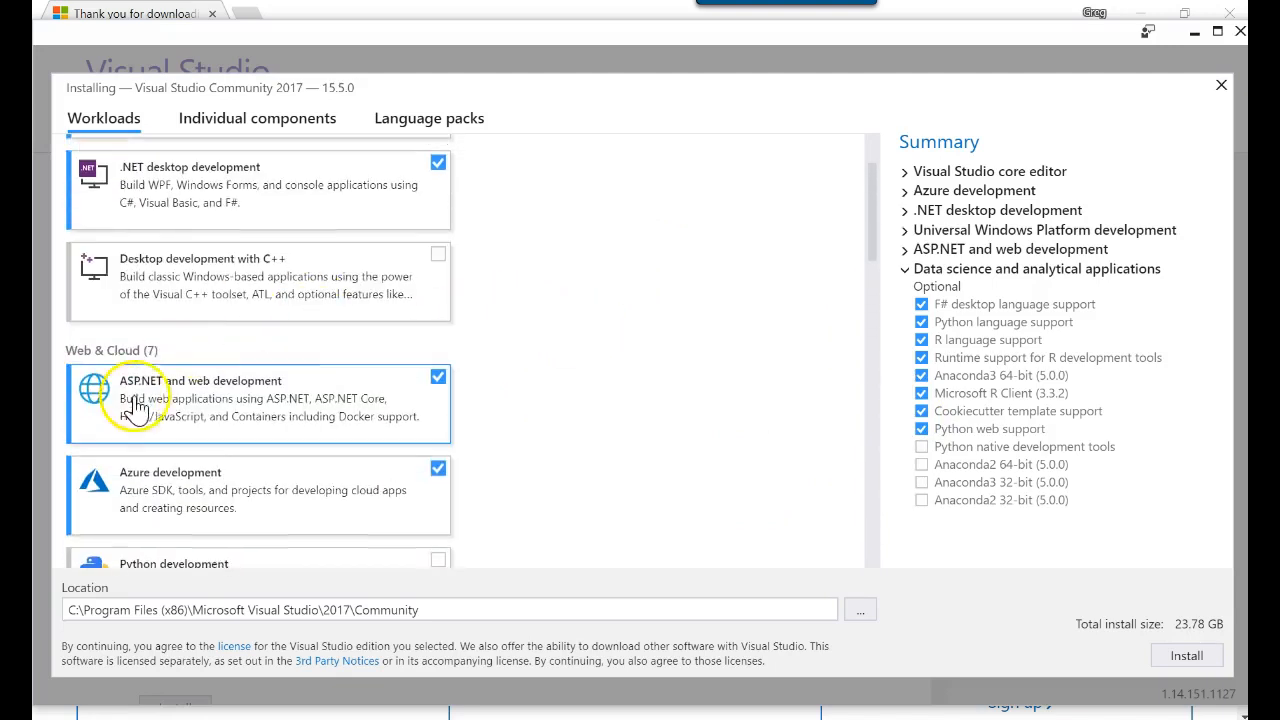
pyautogui.scroll(2, 277, 391)
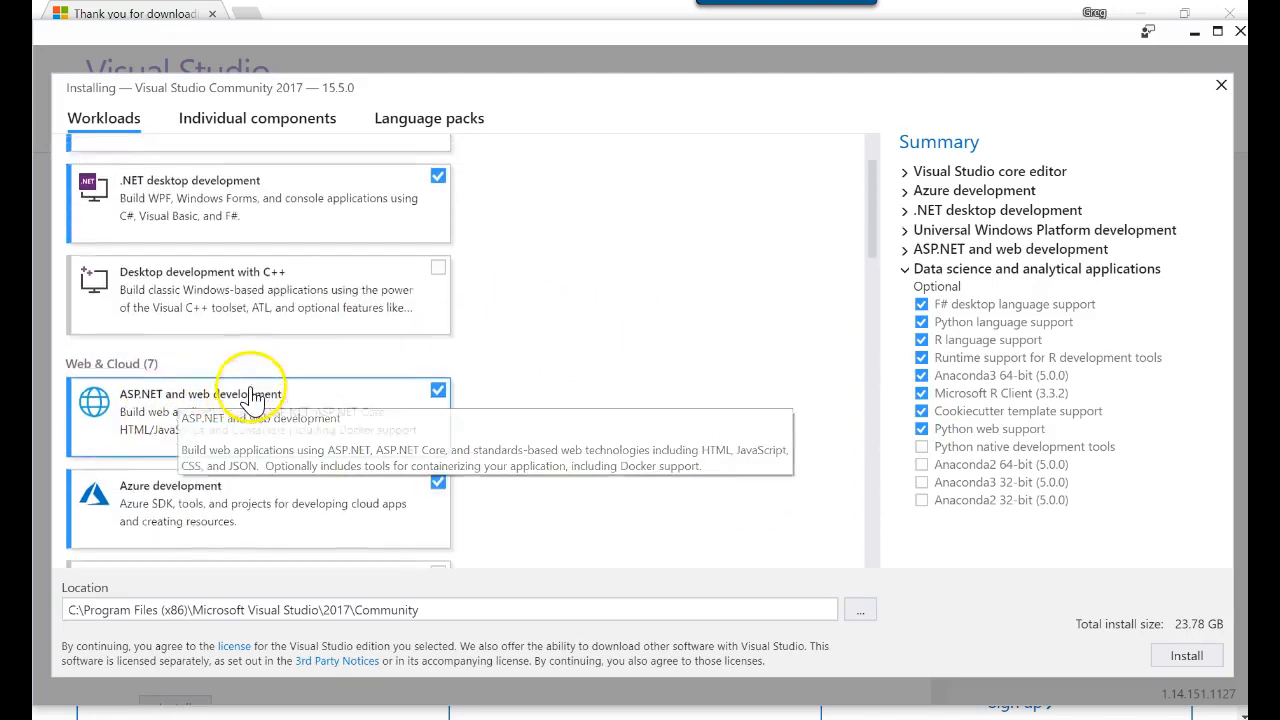
pyautogui.scroll(1, 329, 286)
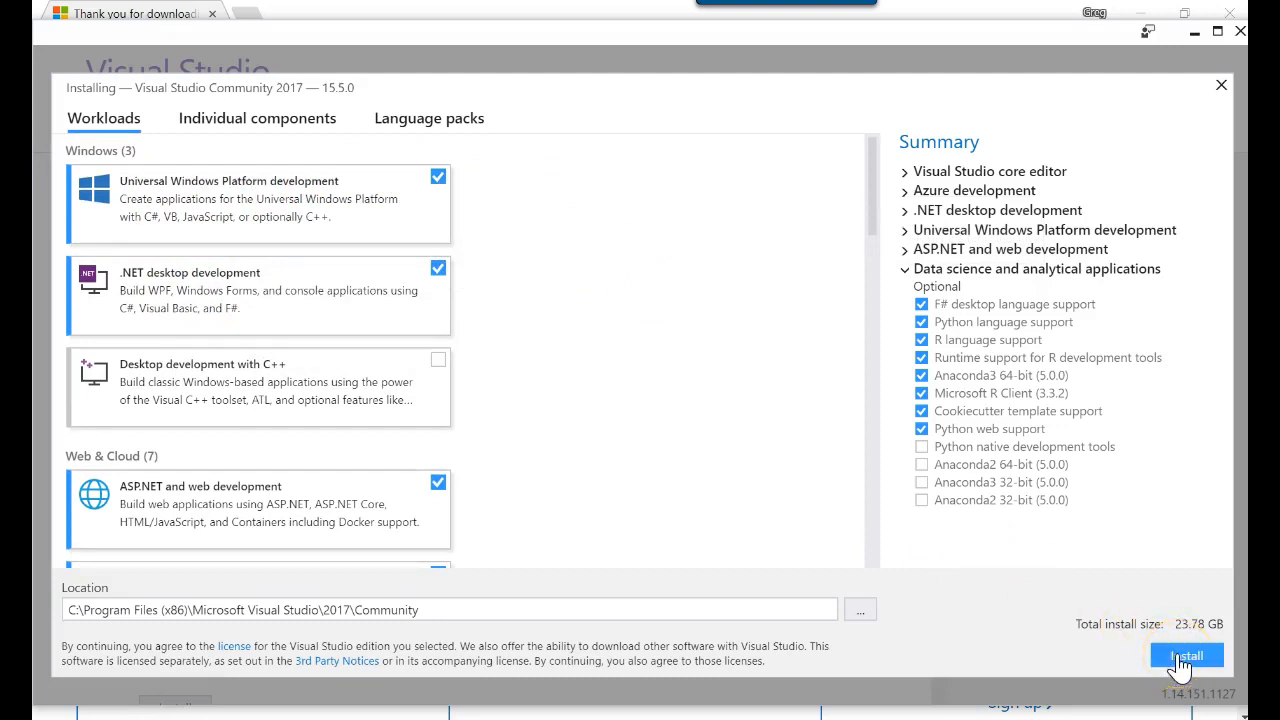
pyautogui.click(1101, 656)
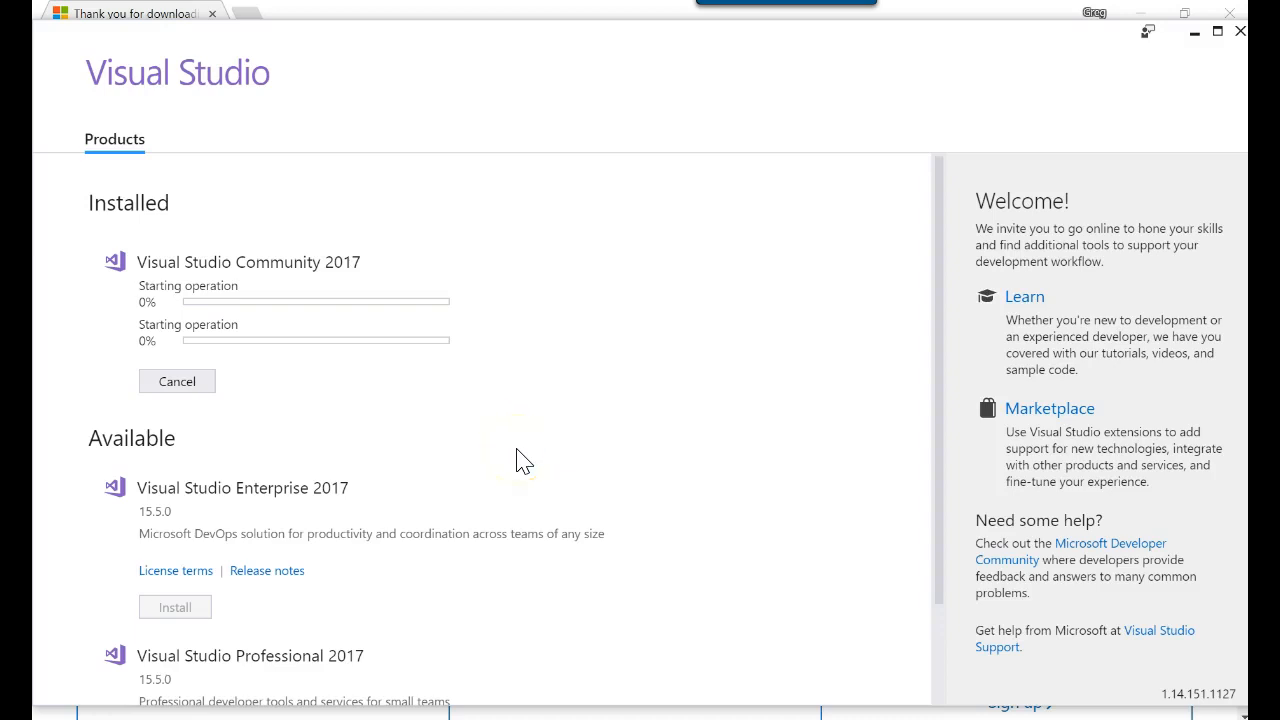